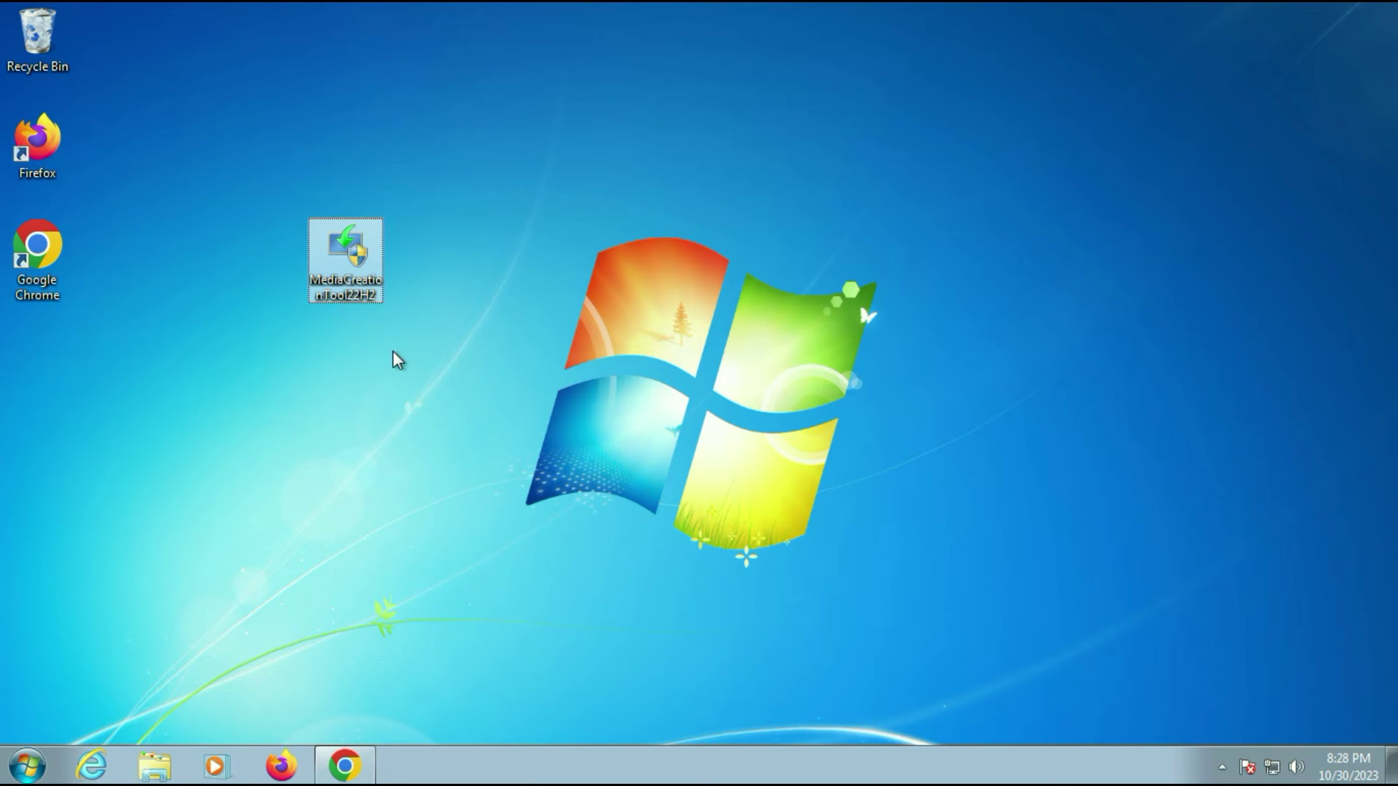
- Unblock the MediaCreationTool22H2 file in its Properties and apply the change
right_click(346, 280)
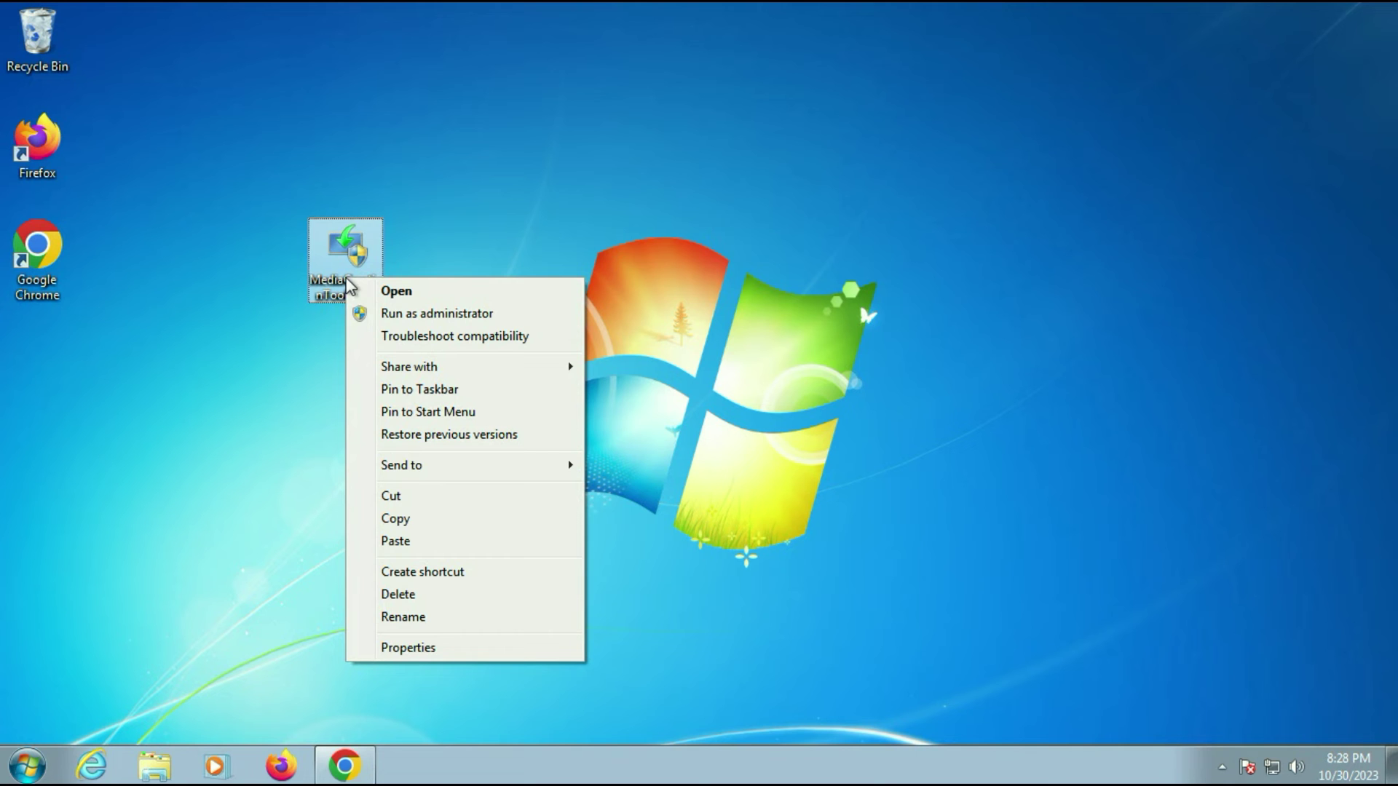
left_click(434, 647)
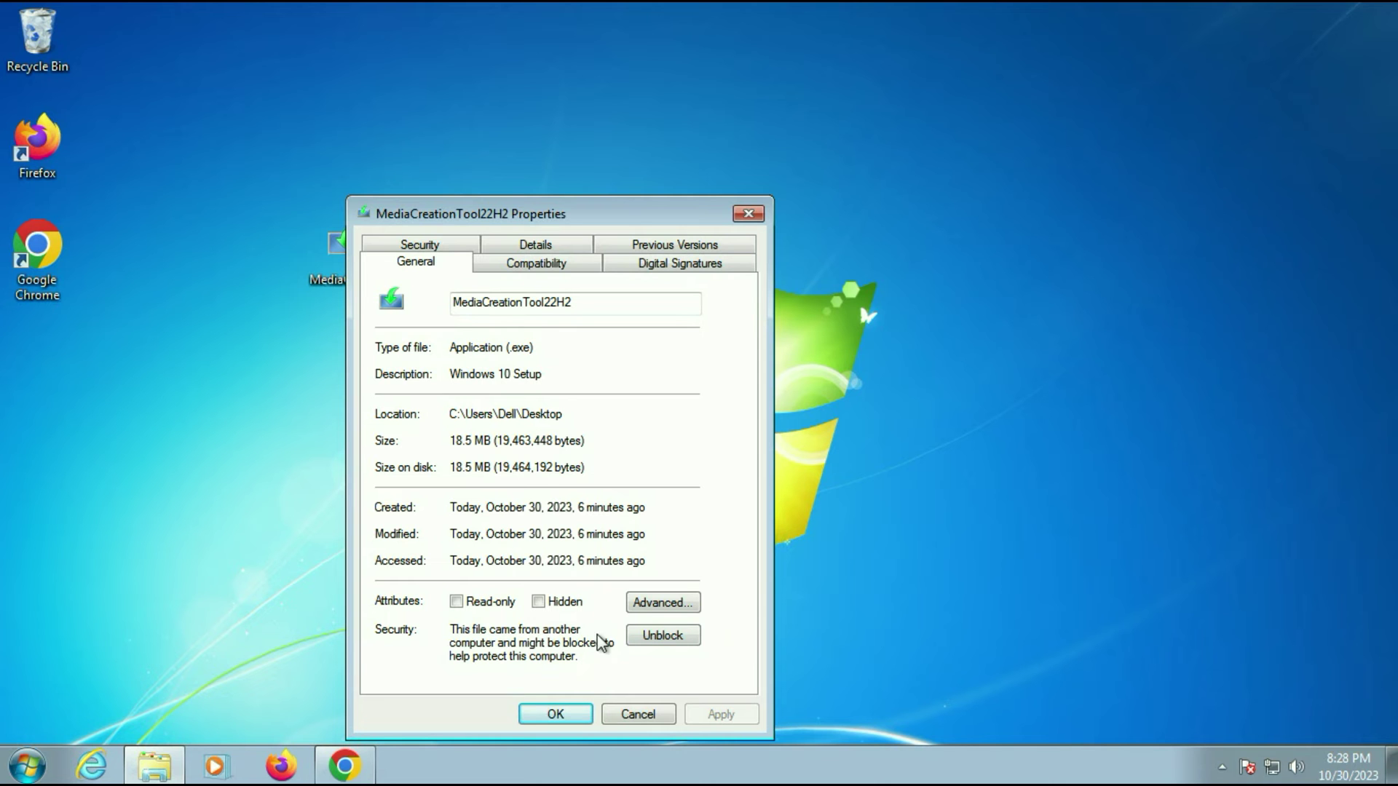
left_click(664, 639)
left_click(718, 718)
left_click(555, 714)
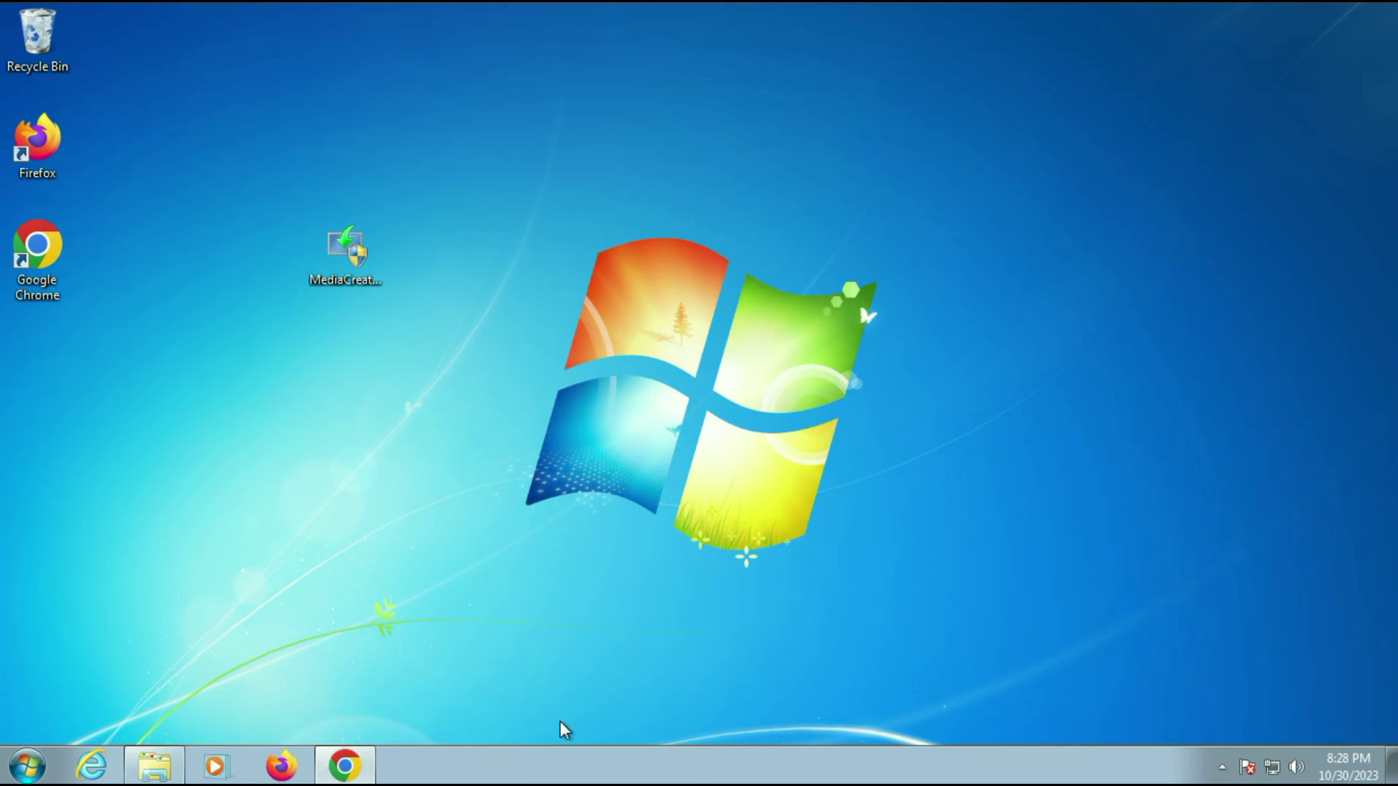
- Run MediaCreationTool as administrator, then dismiss the resulting 0x80072F8F error
right_click(353, 282)
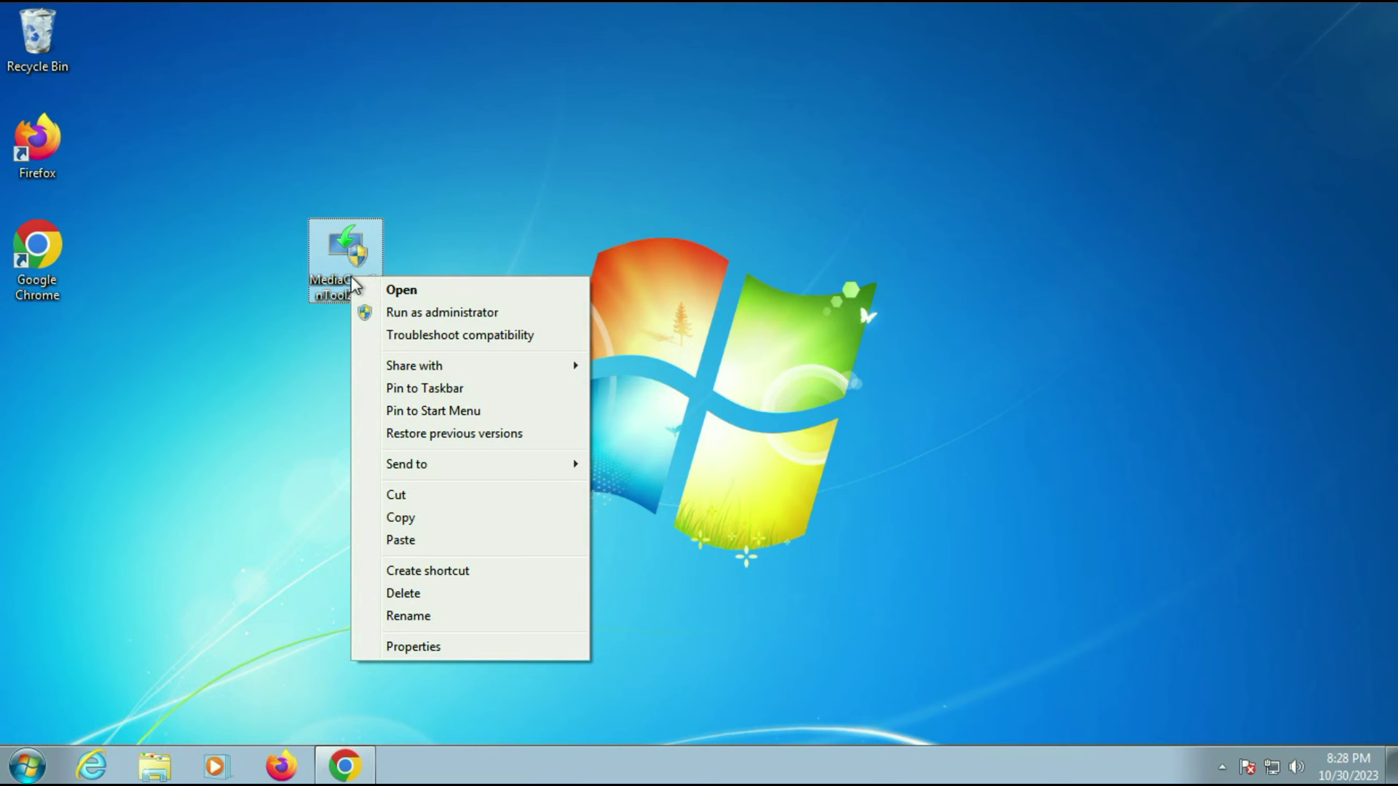
left_click(470, 313)
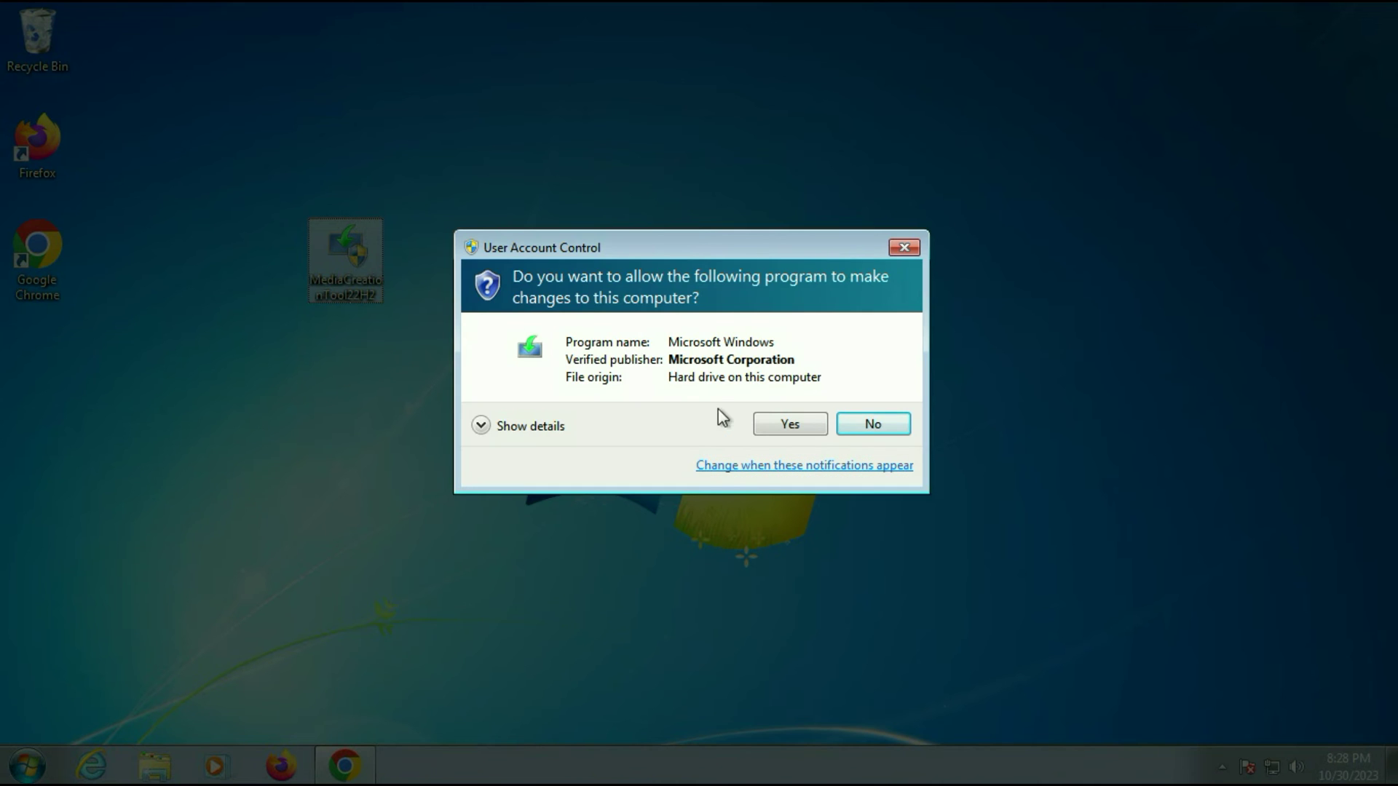
left_click(776, 437)
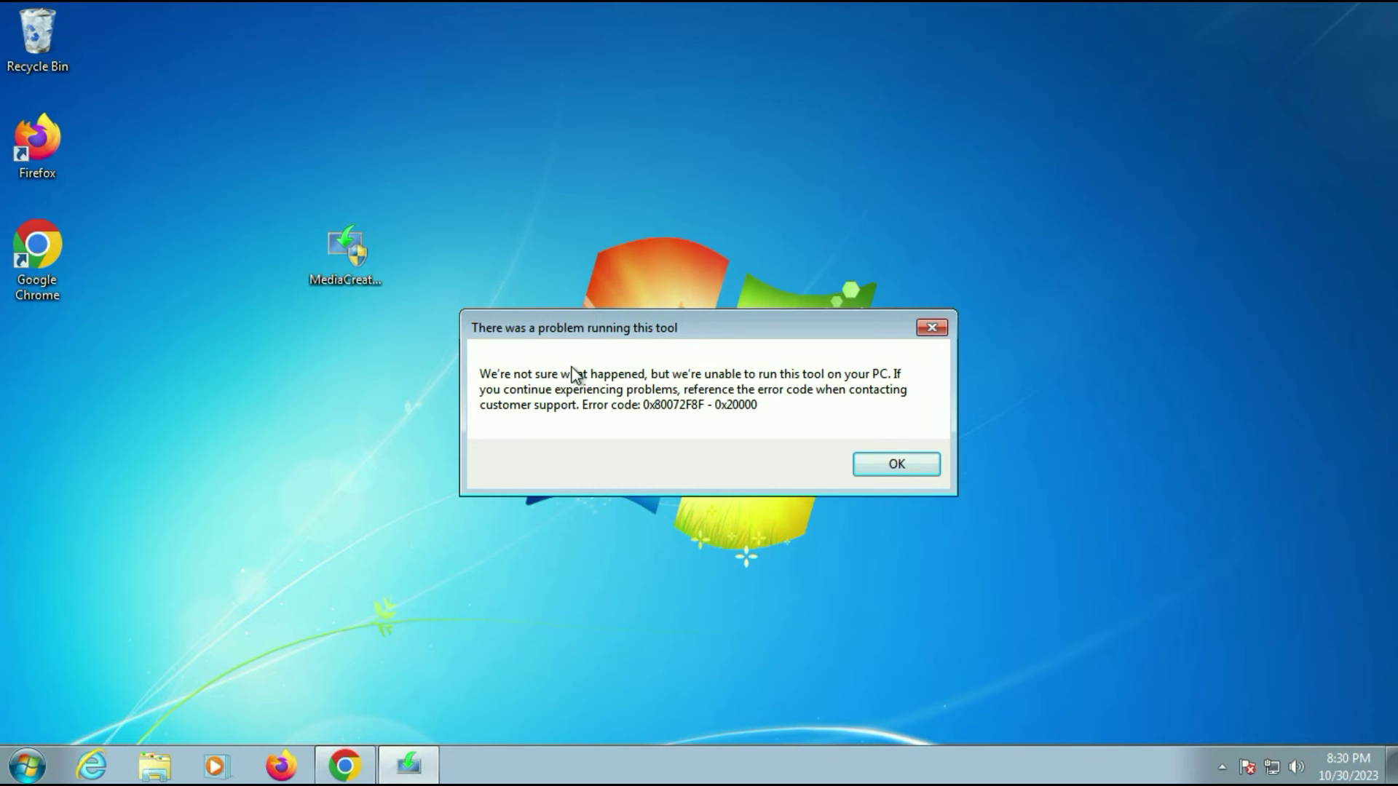
left_click_drag(635, 325, 640, 281)
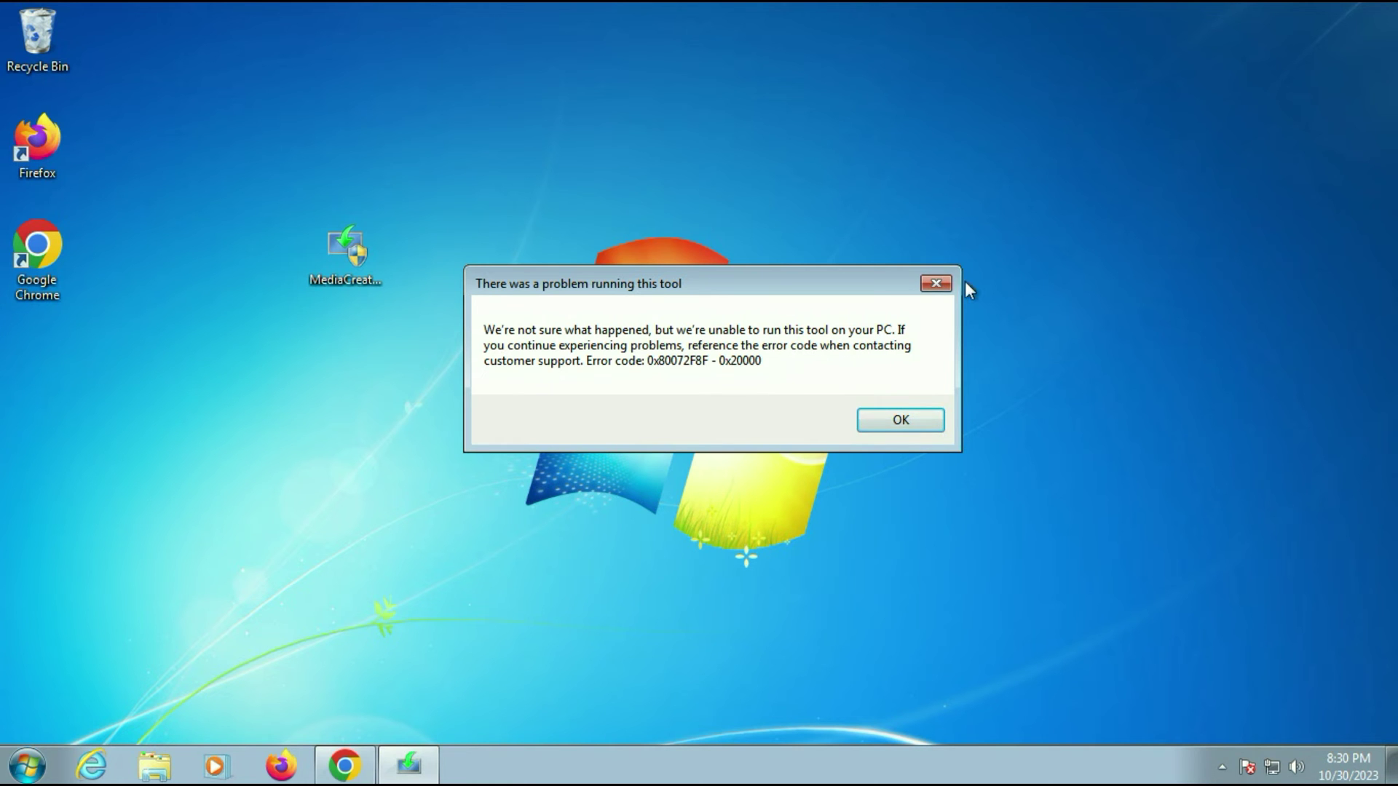
left_click(941, 283)
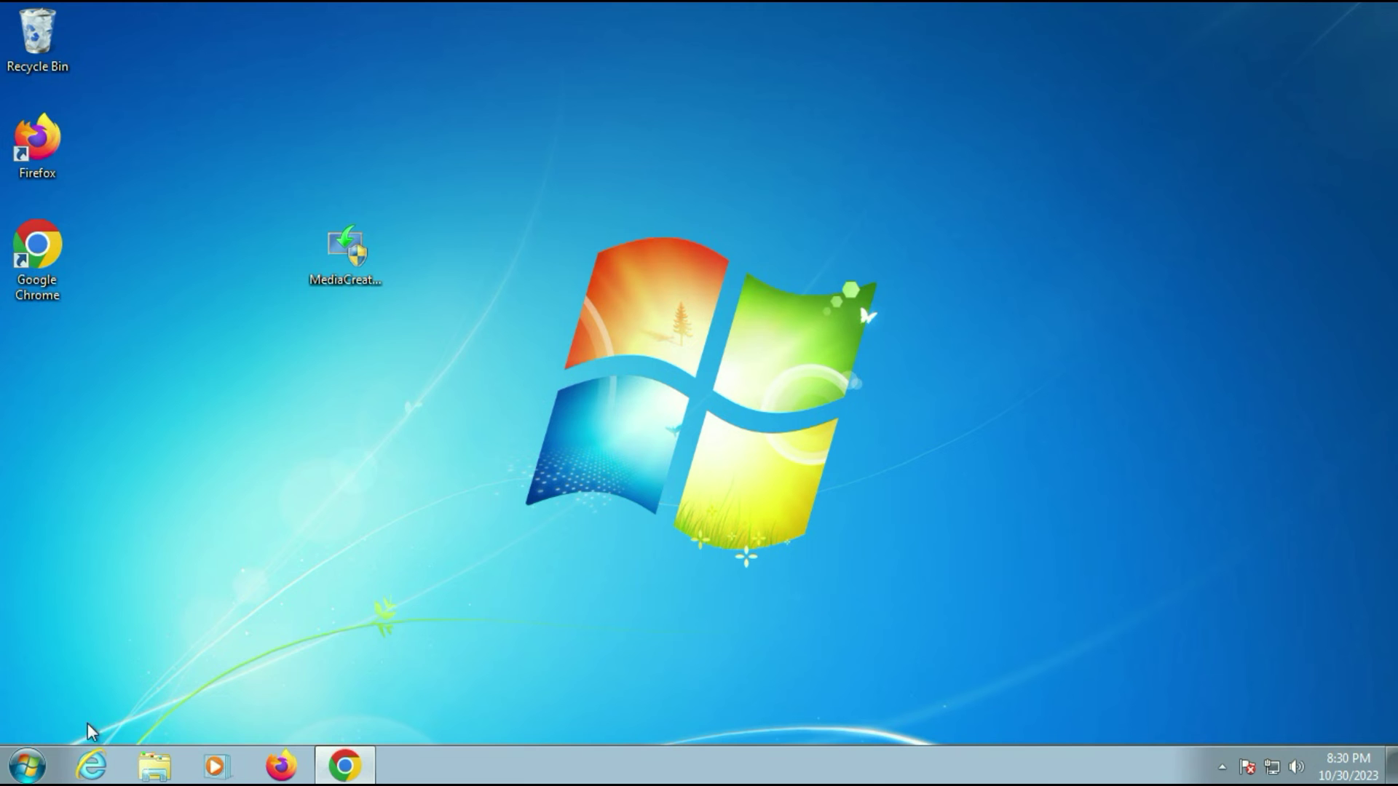
- Search the Start menu for cmd and run it as administrator
left_click(27, 766)
left_click(102, 716)
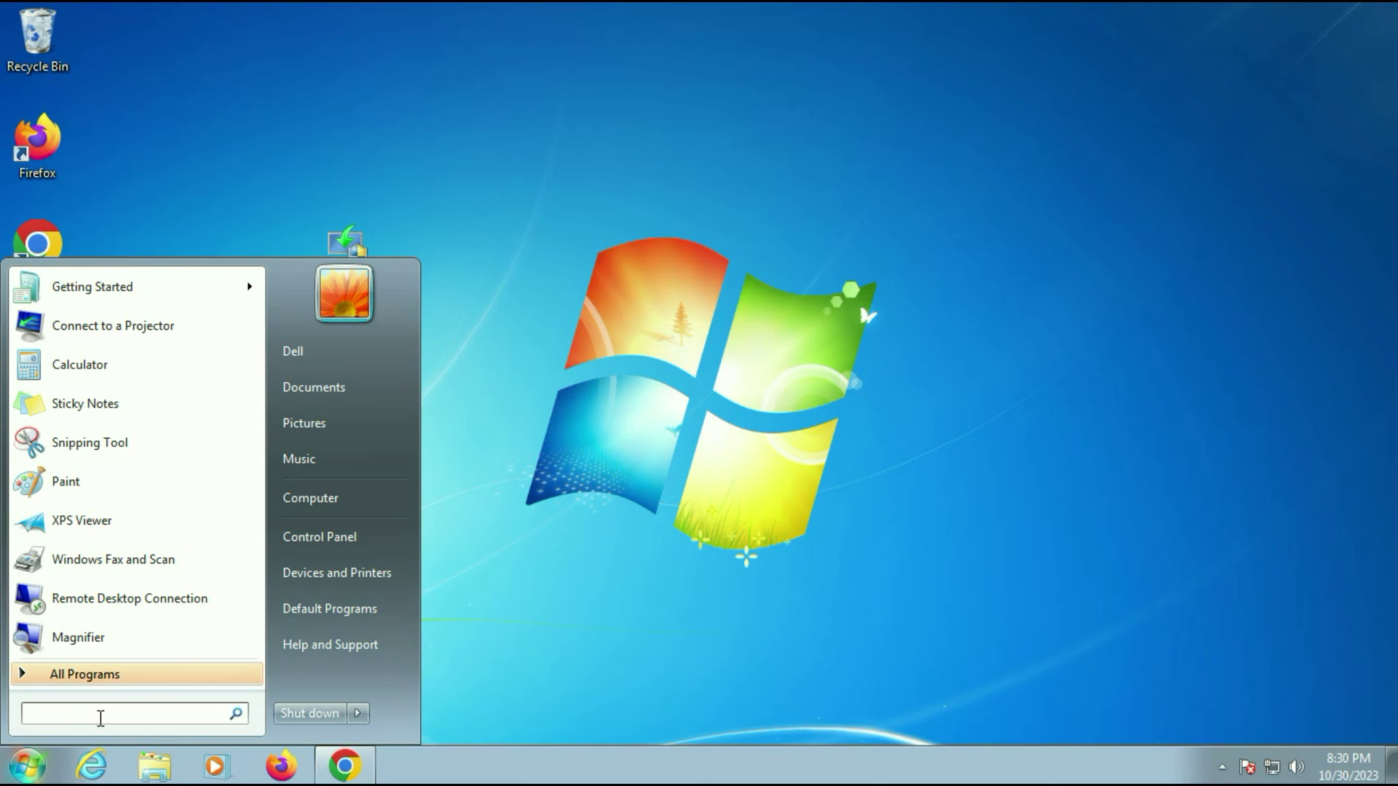
type("cmd")
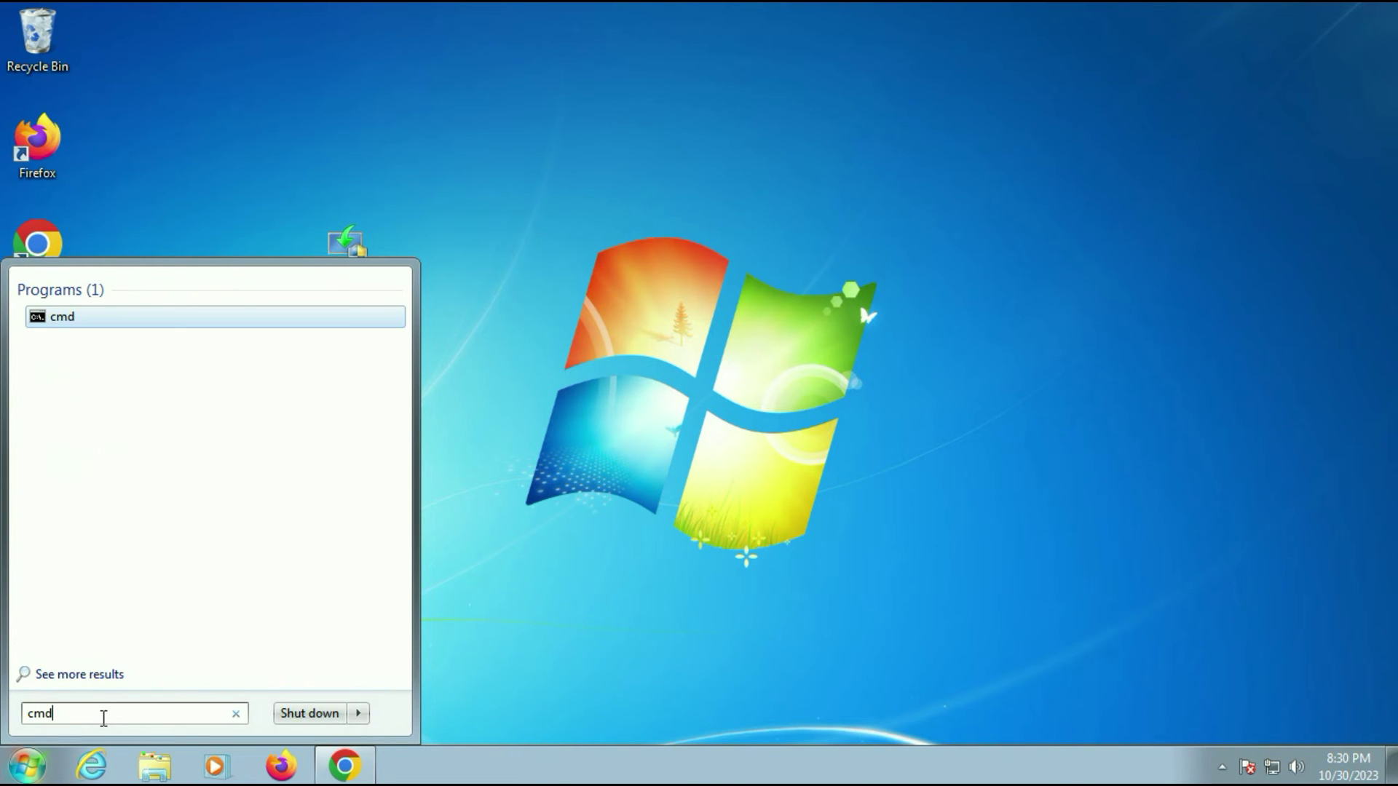
right_click(58, 318)
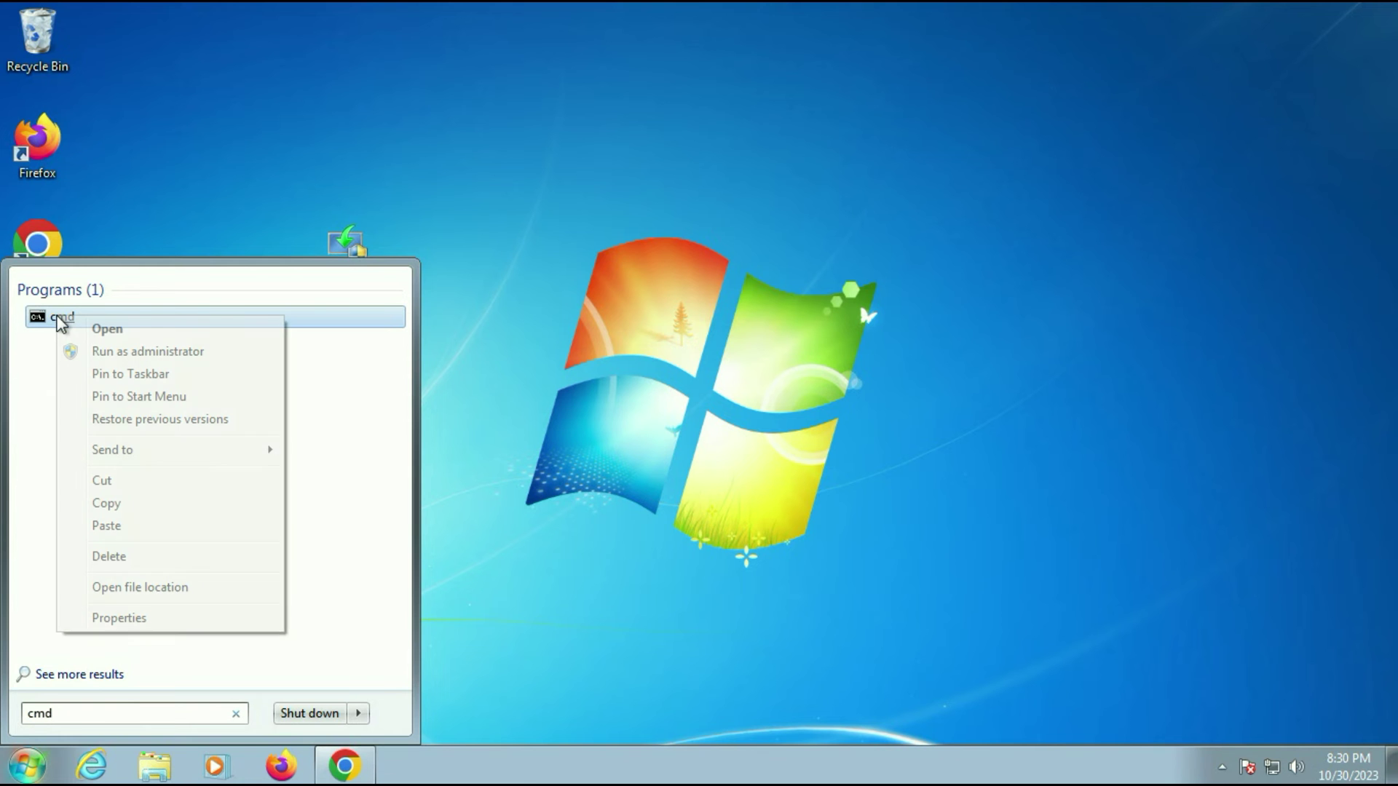
left_click(157, 353)
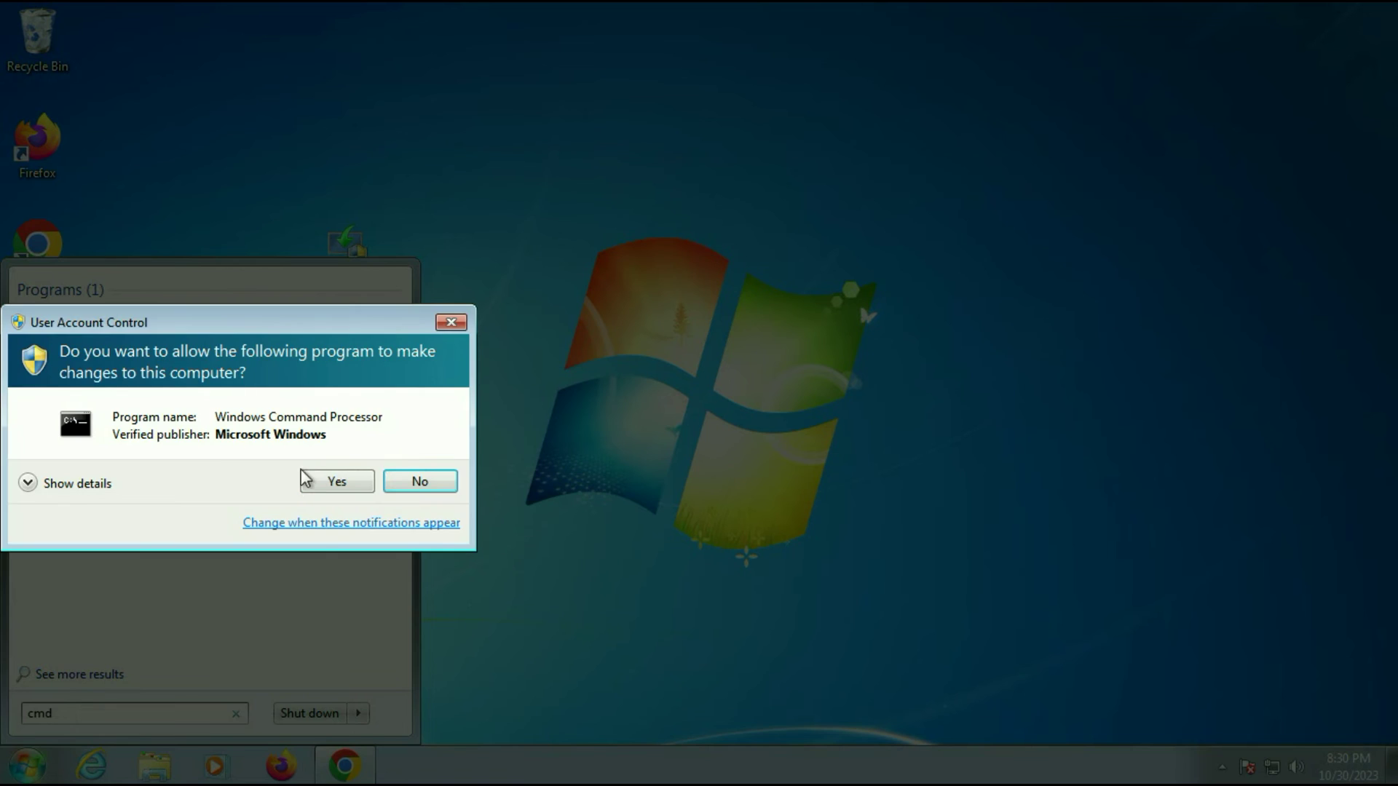
left_click(317, 476)
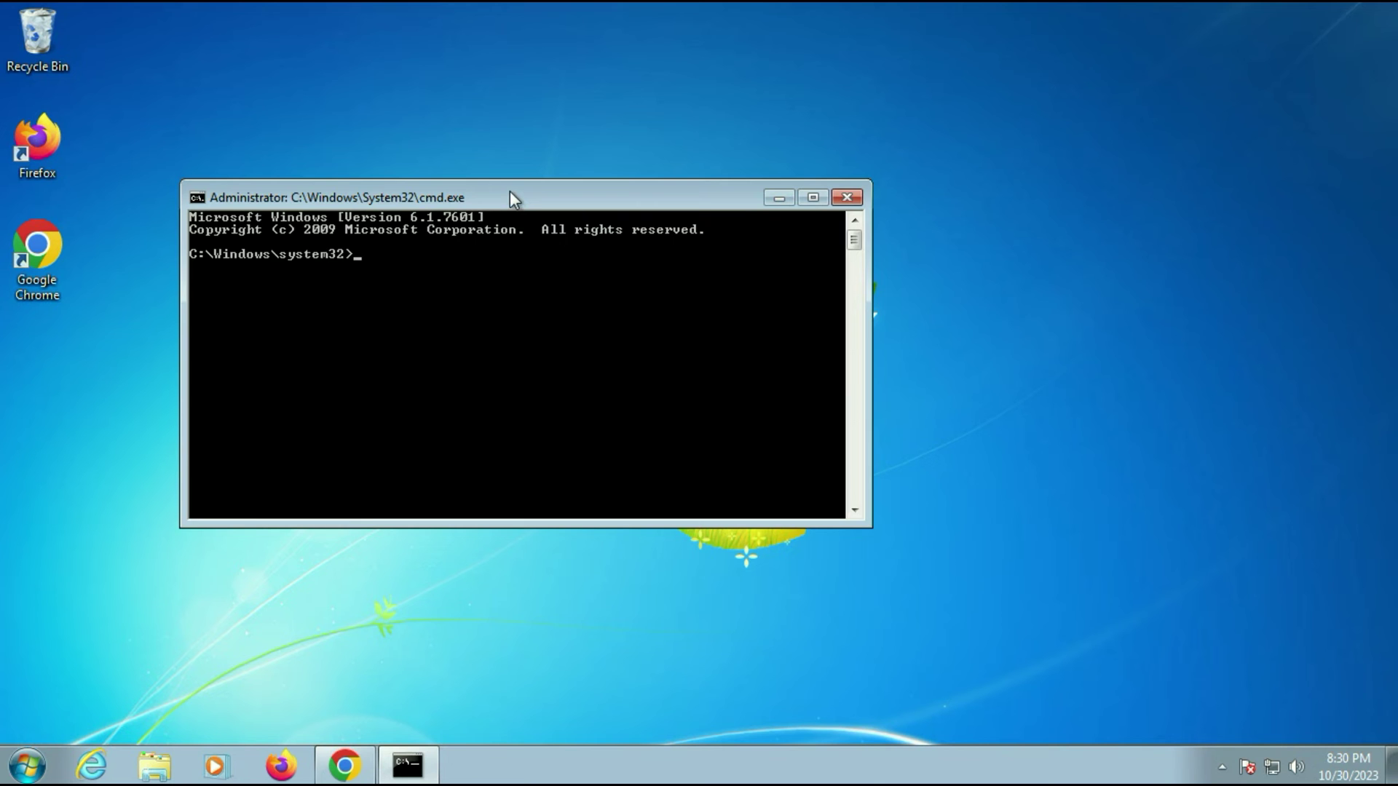
- Run sfc /scannow in the elevated Command Prompt to check system files
left_click_drag(648, 199, 748, 157)
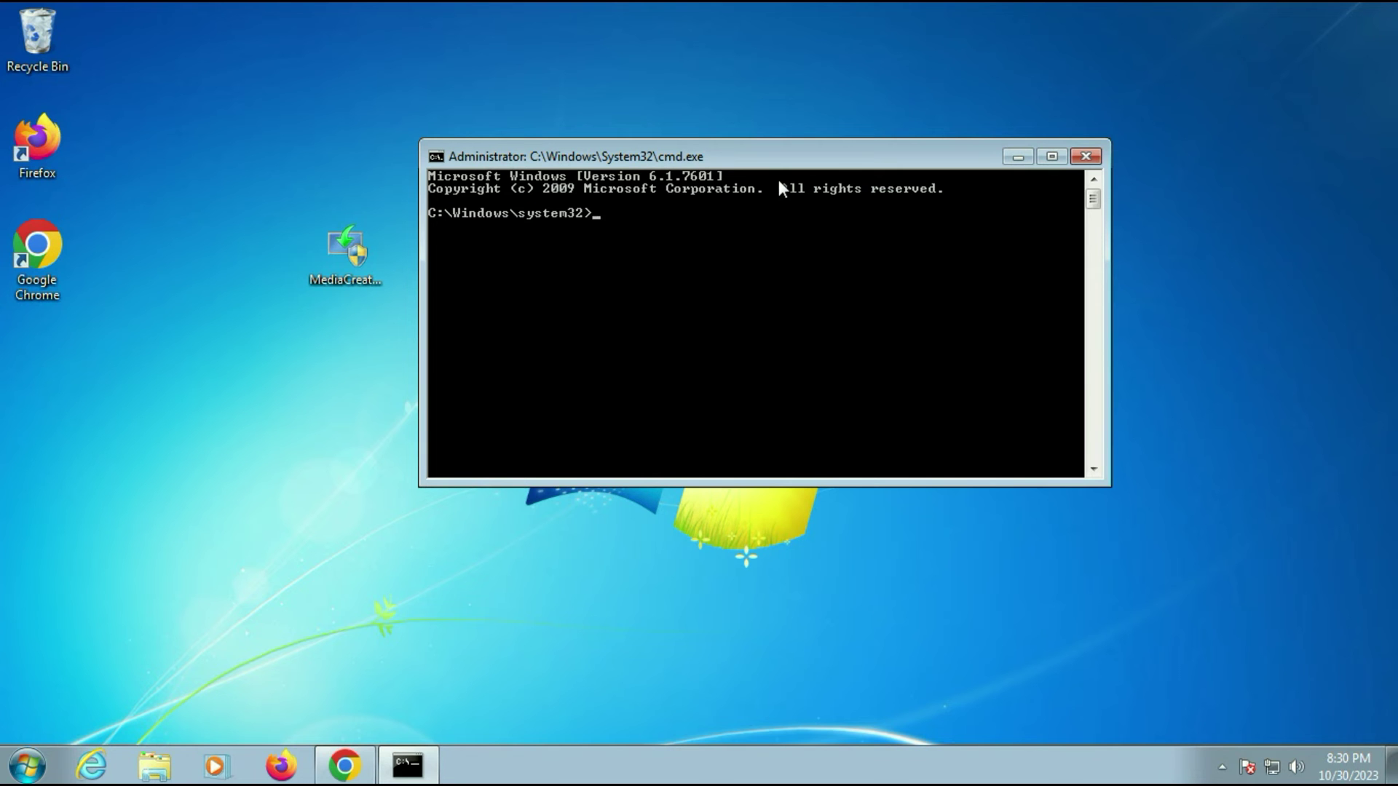
type("sfc /scannow")
key("Return")
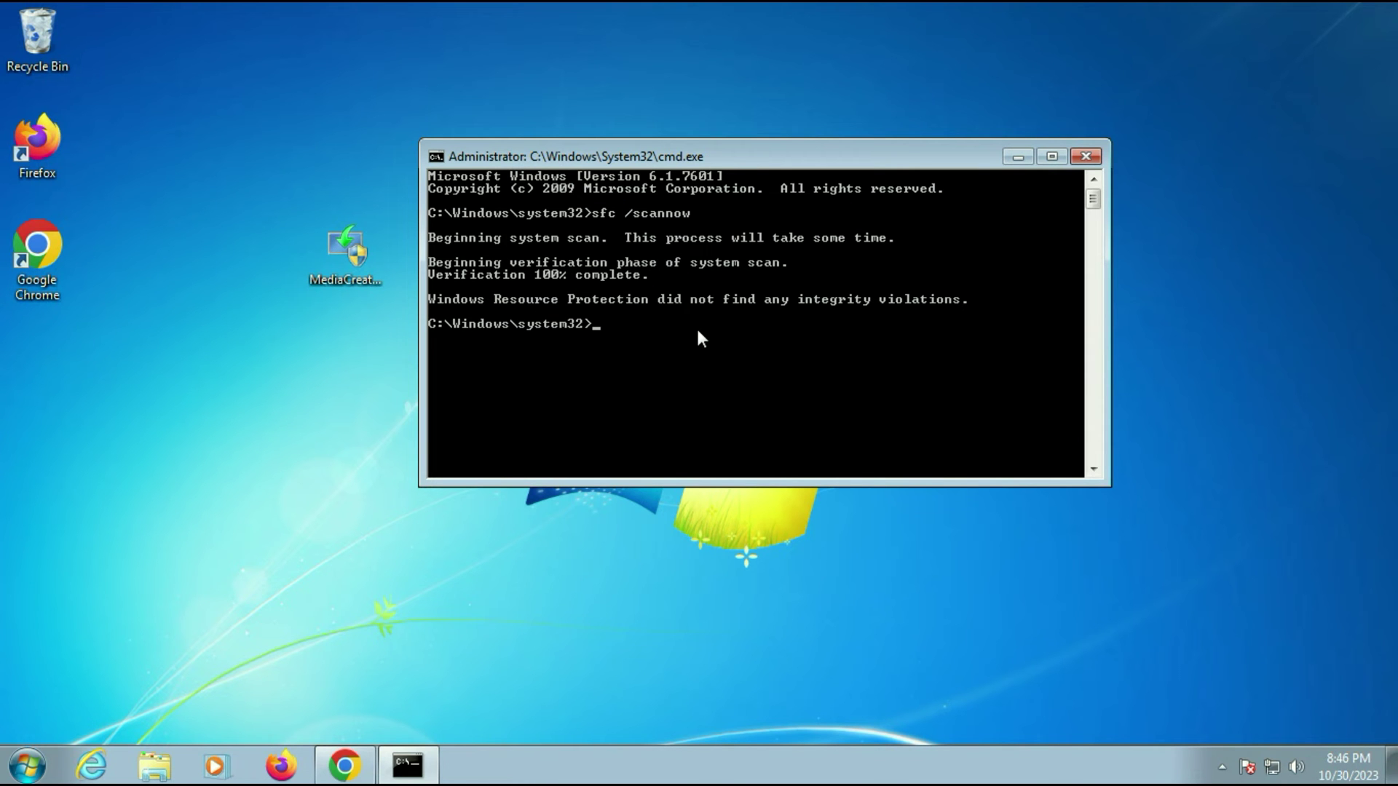
- Schedule chkdsk /f c: for the next restart, then close Command Prompt
type("chkdsk /f c:")
key("Return")
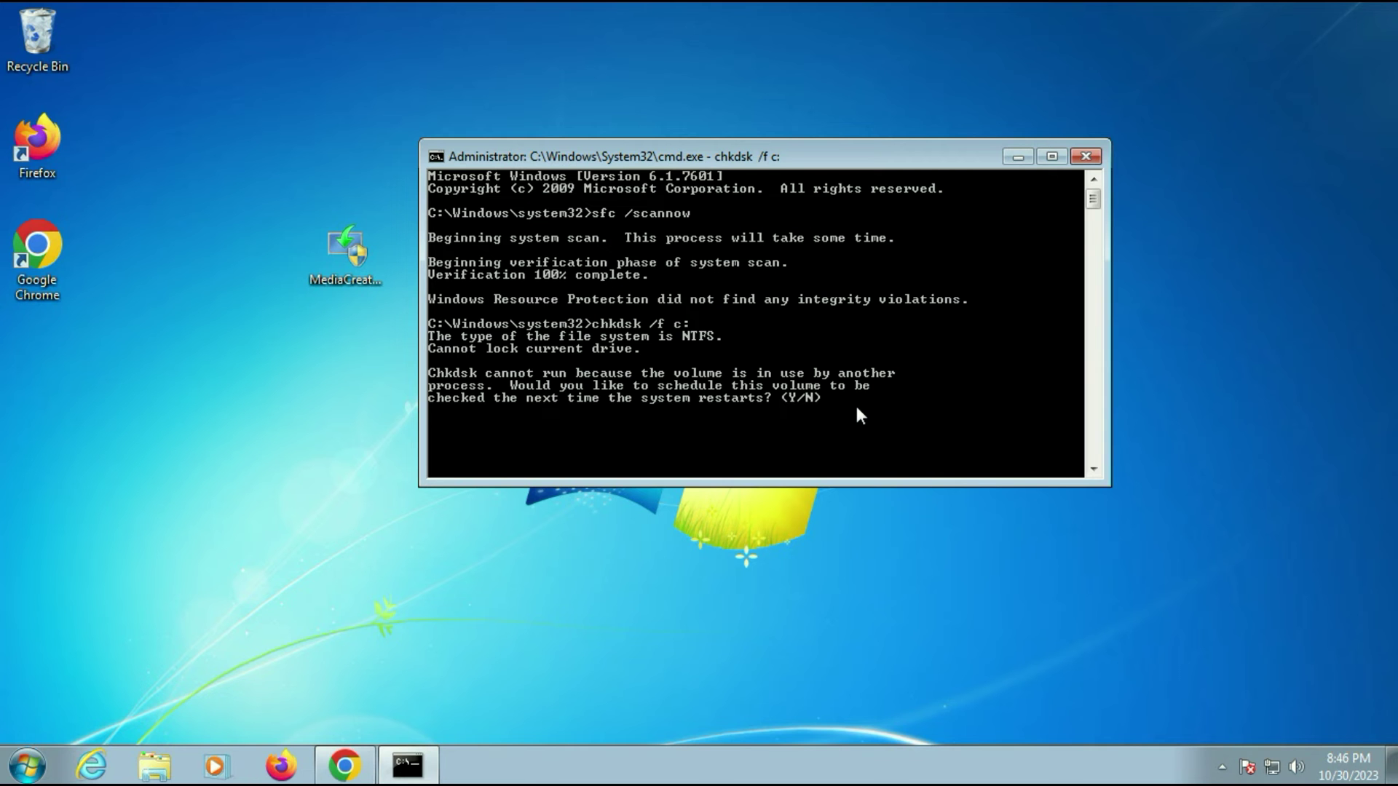
key("Return")
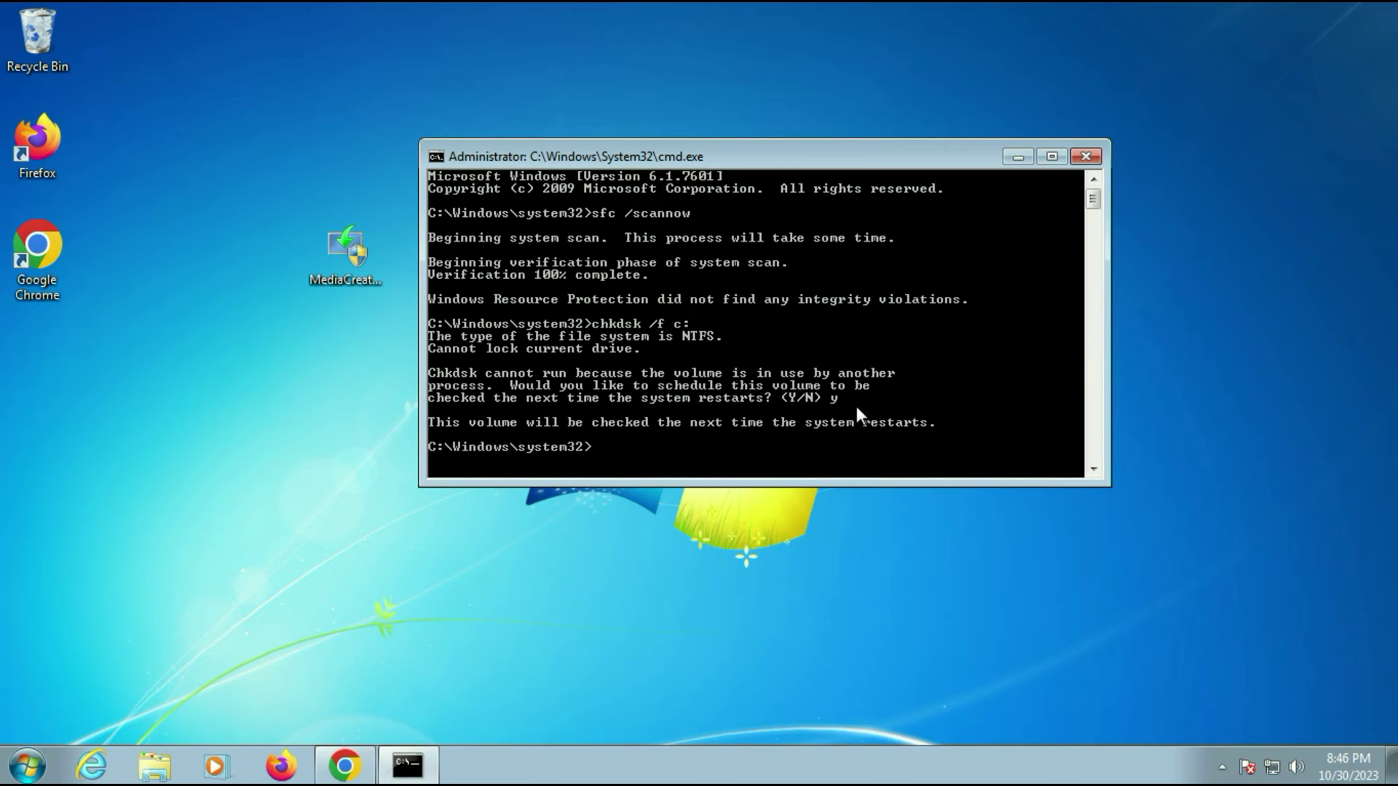
left_click(1086, 157)
- Restart Windows so the scheduled disk check of C: runs at boot
left_click(26, 765)
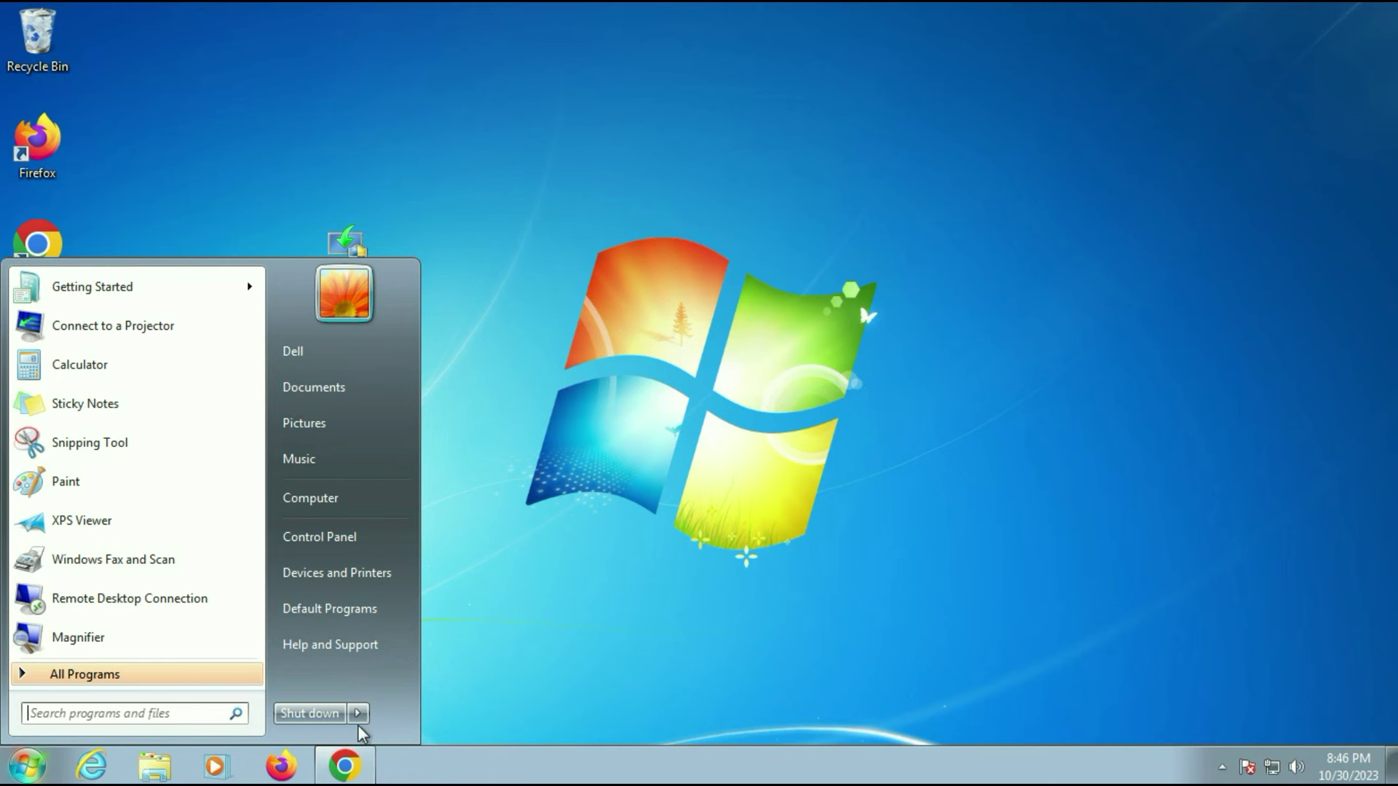
mouse_move(358, 714)
left_click(429, 666)
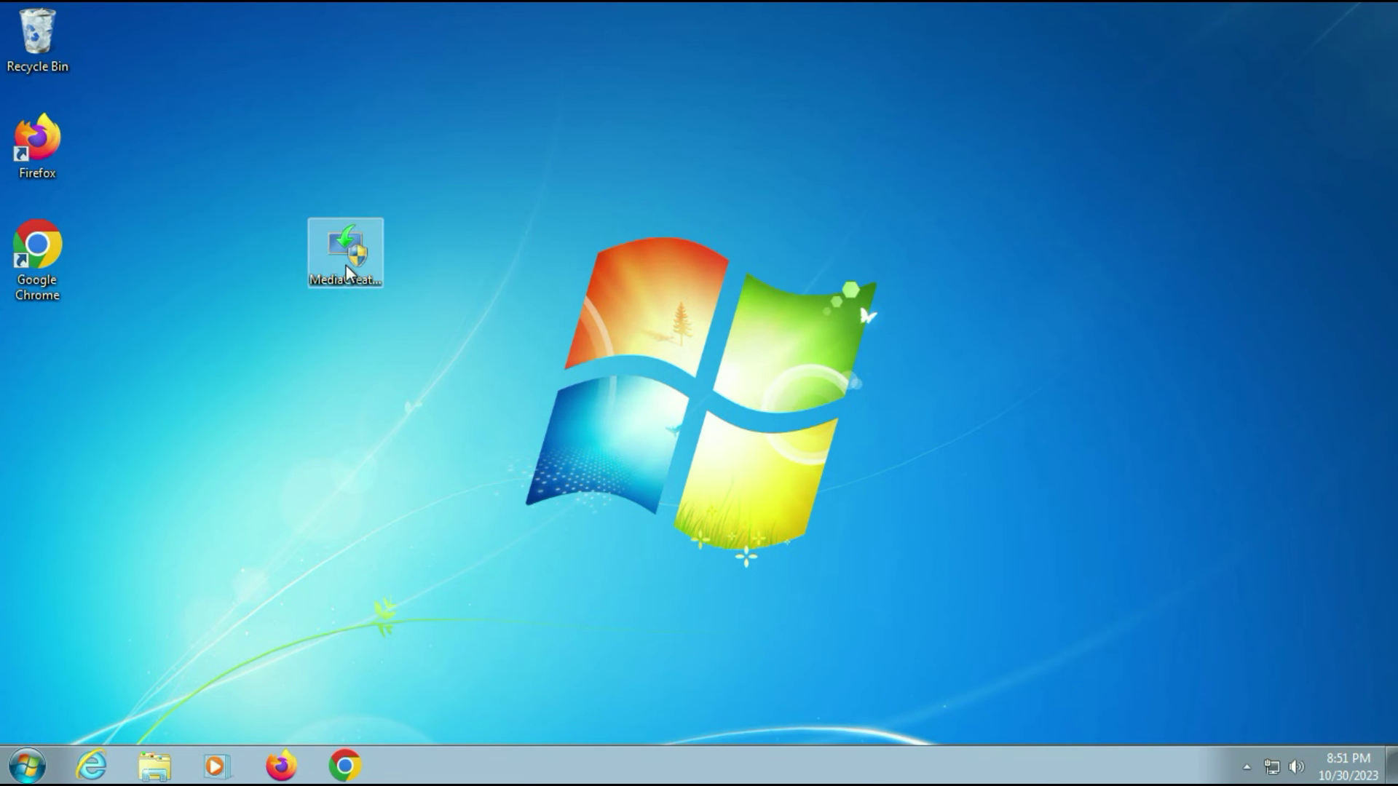
mouse_move(347, 268)
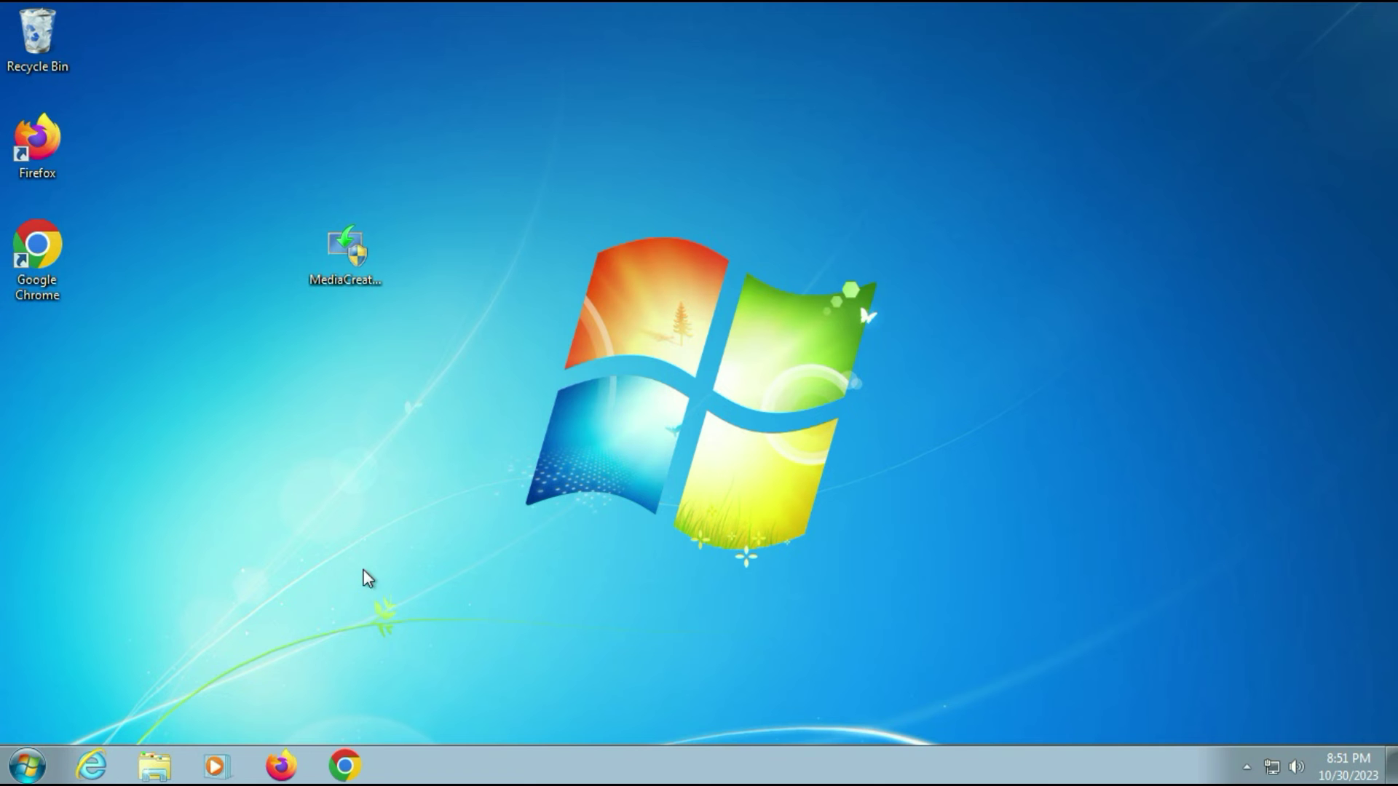
- Open Control Panel in small-icon view and go to User Accounts
left_click(27, 766)
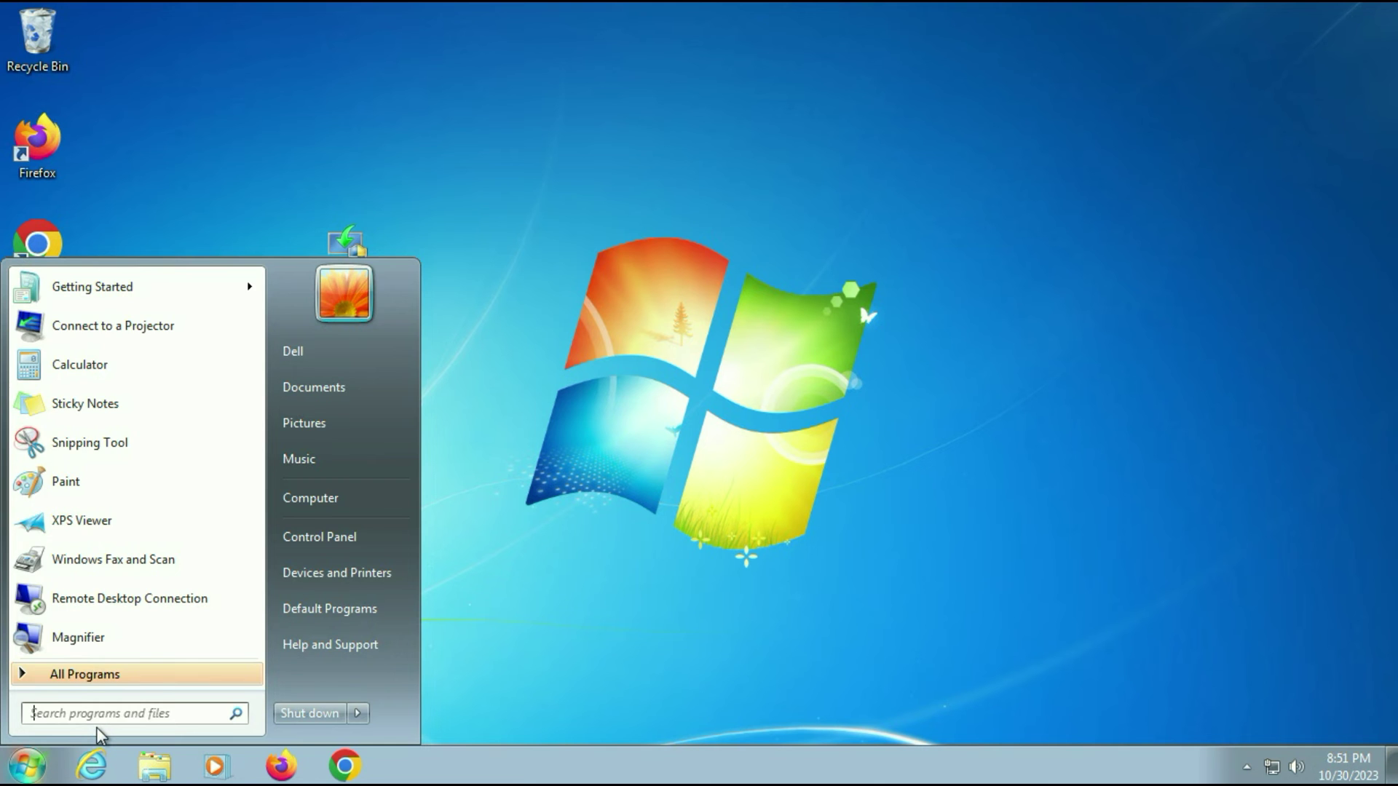
type("control")
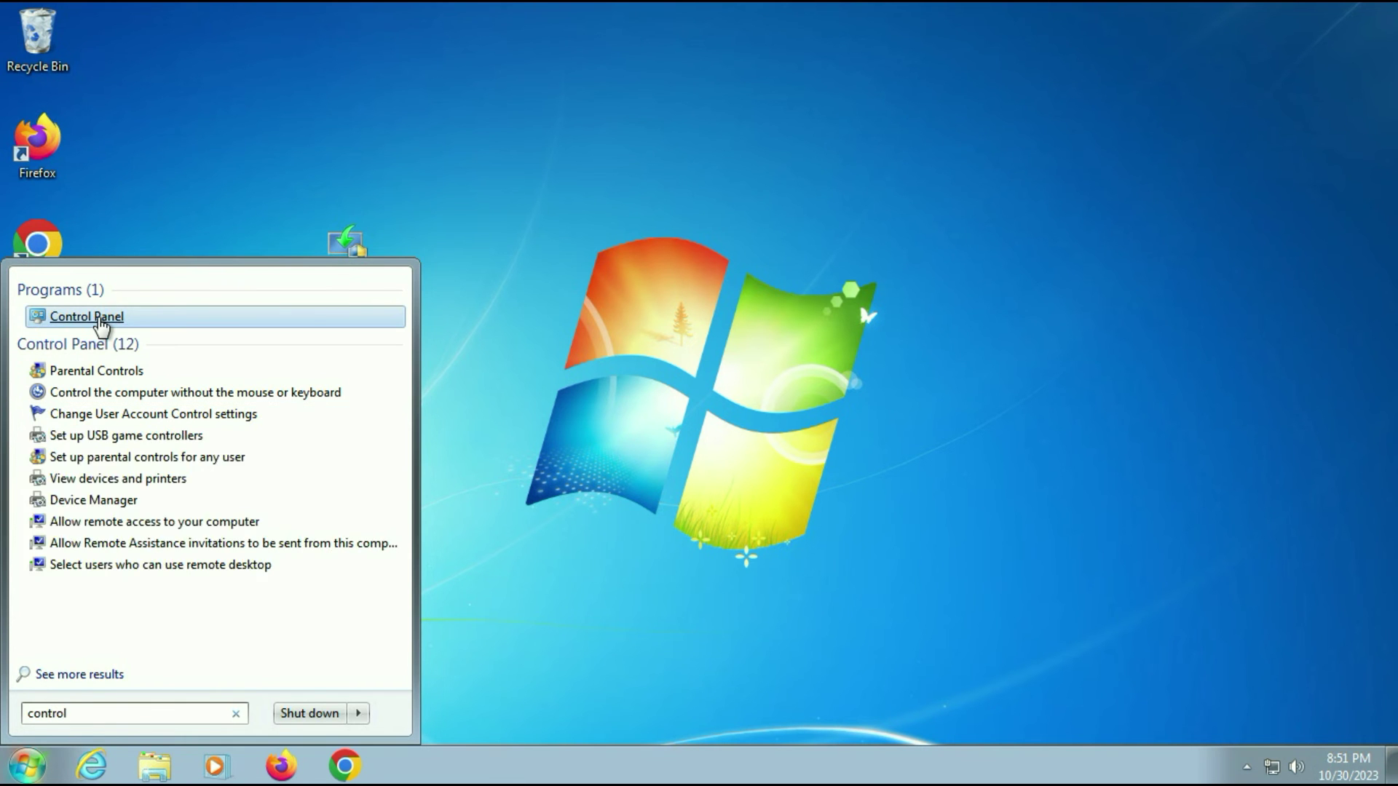
left_click(99, 318)
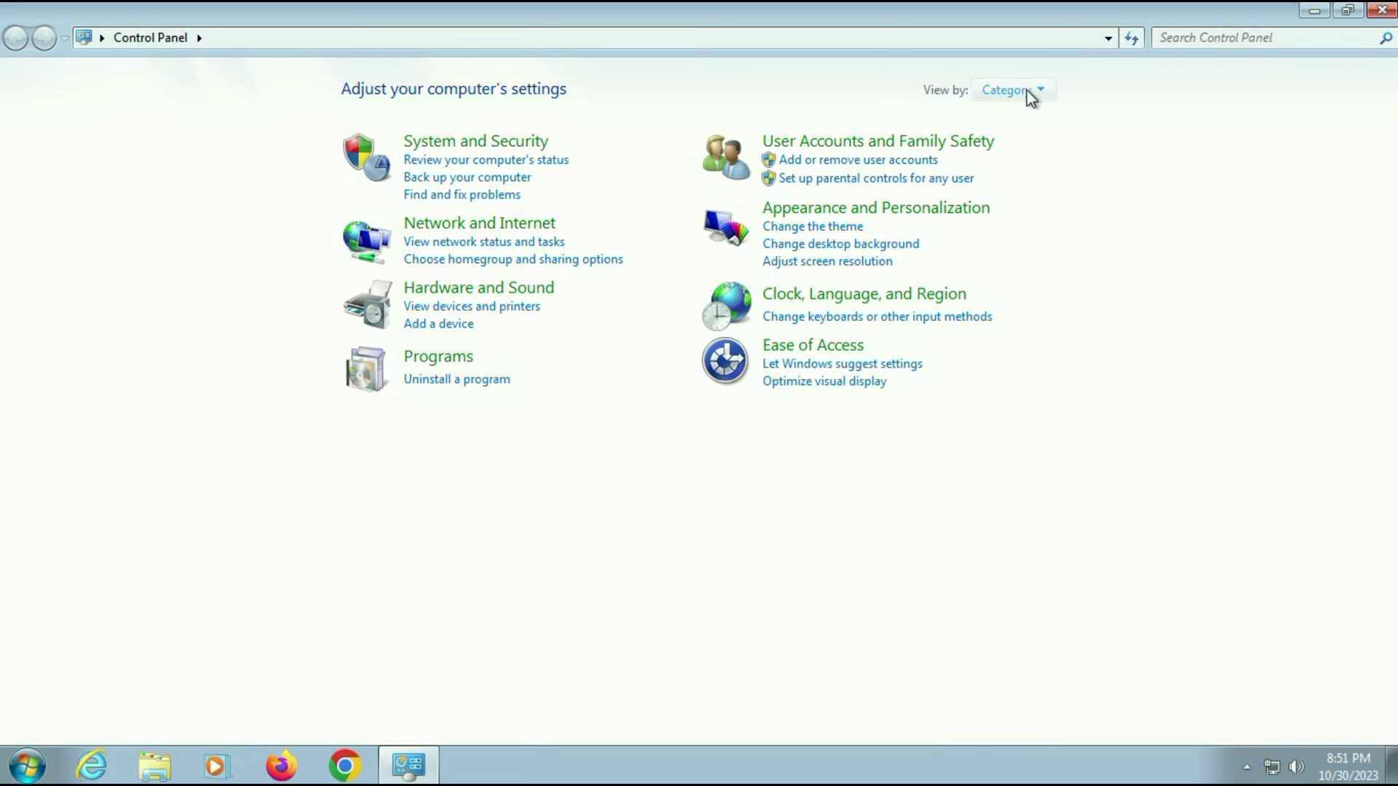
left_click(993, 93)
left_click(1040, 172)
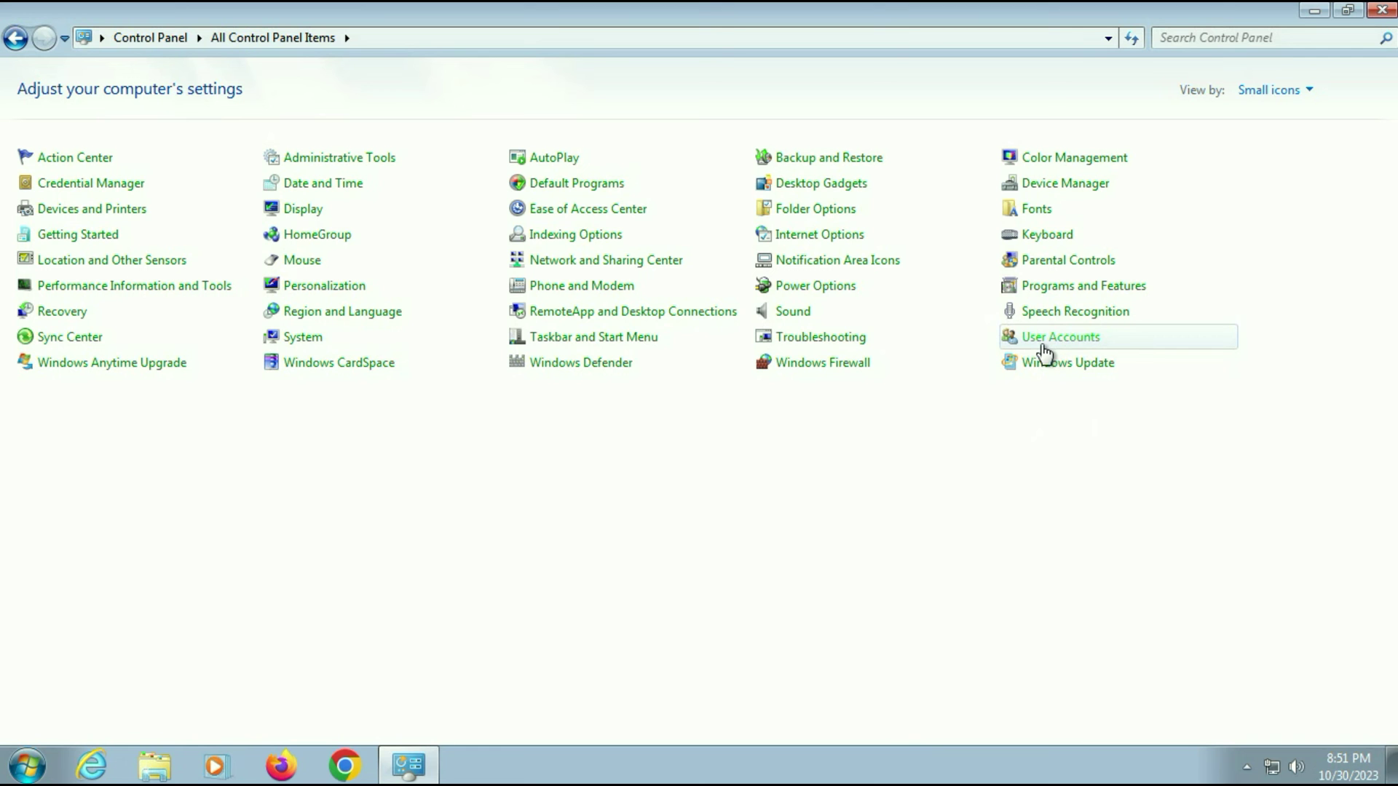
left_click(1070, 348)
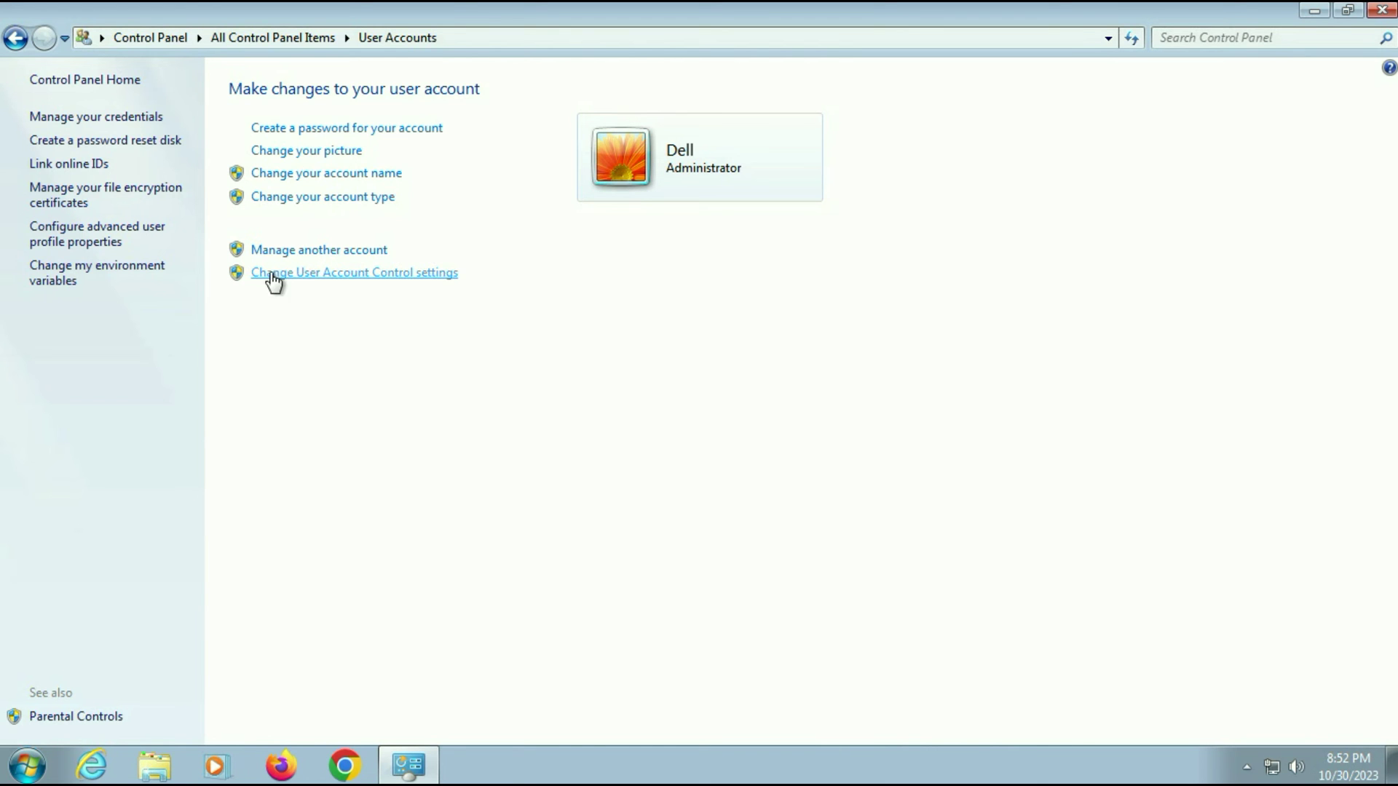
- Create a new administrator account named 'Tec'
left_click(309, 252)
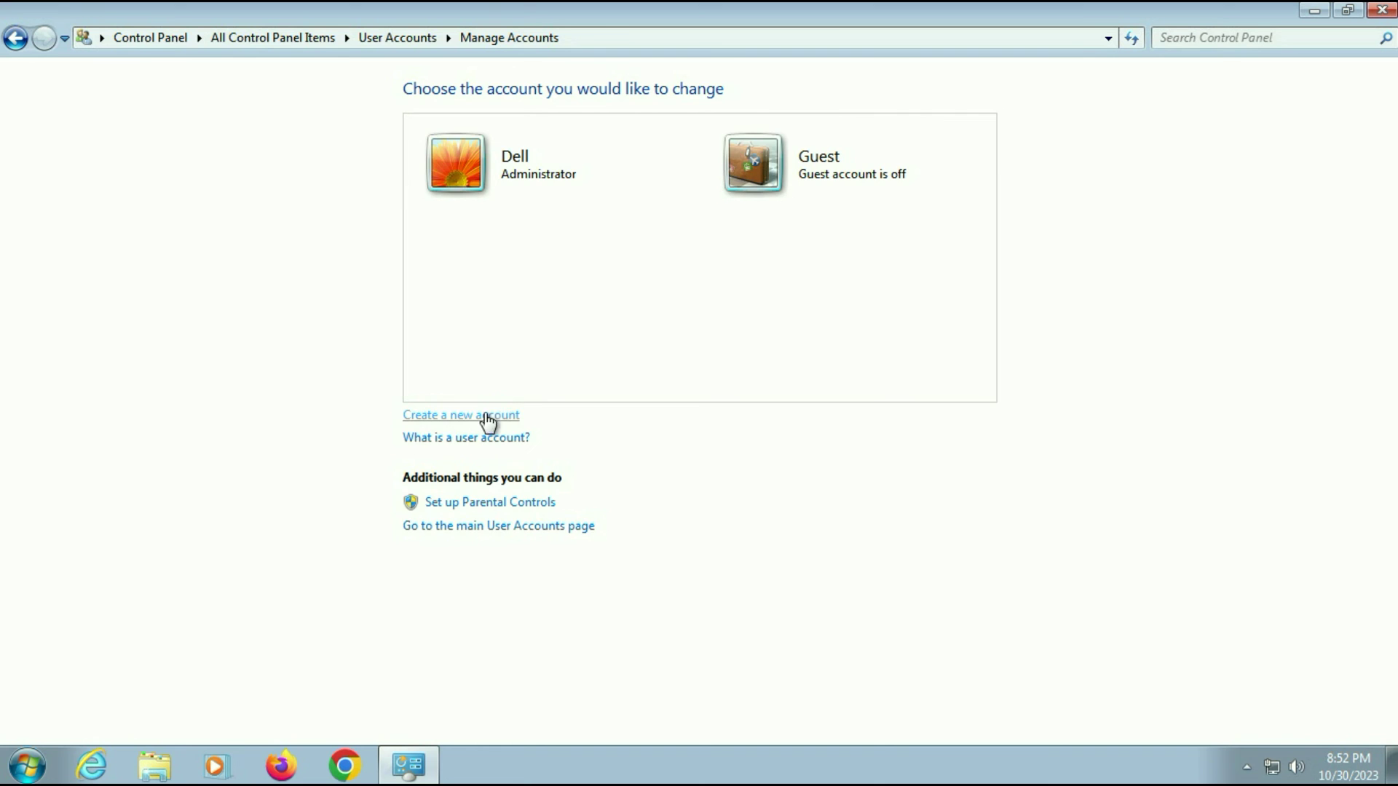
left_click(478, 128)
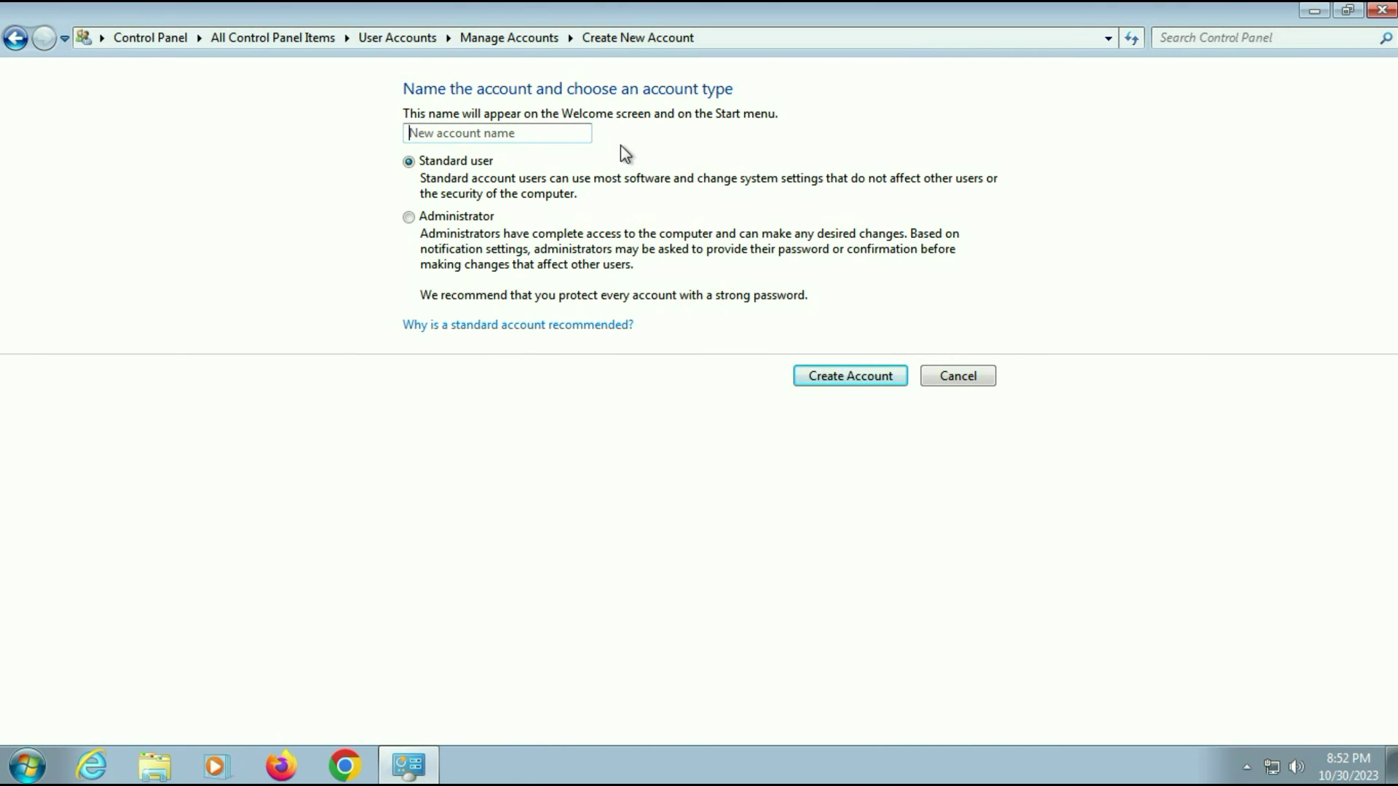
type("Techwhite")
left_click(408, 217)
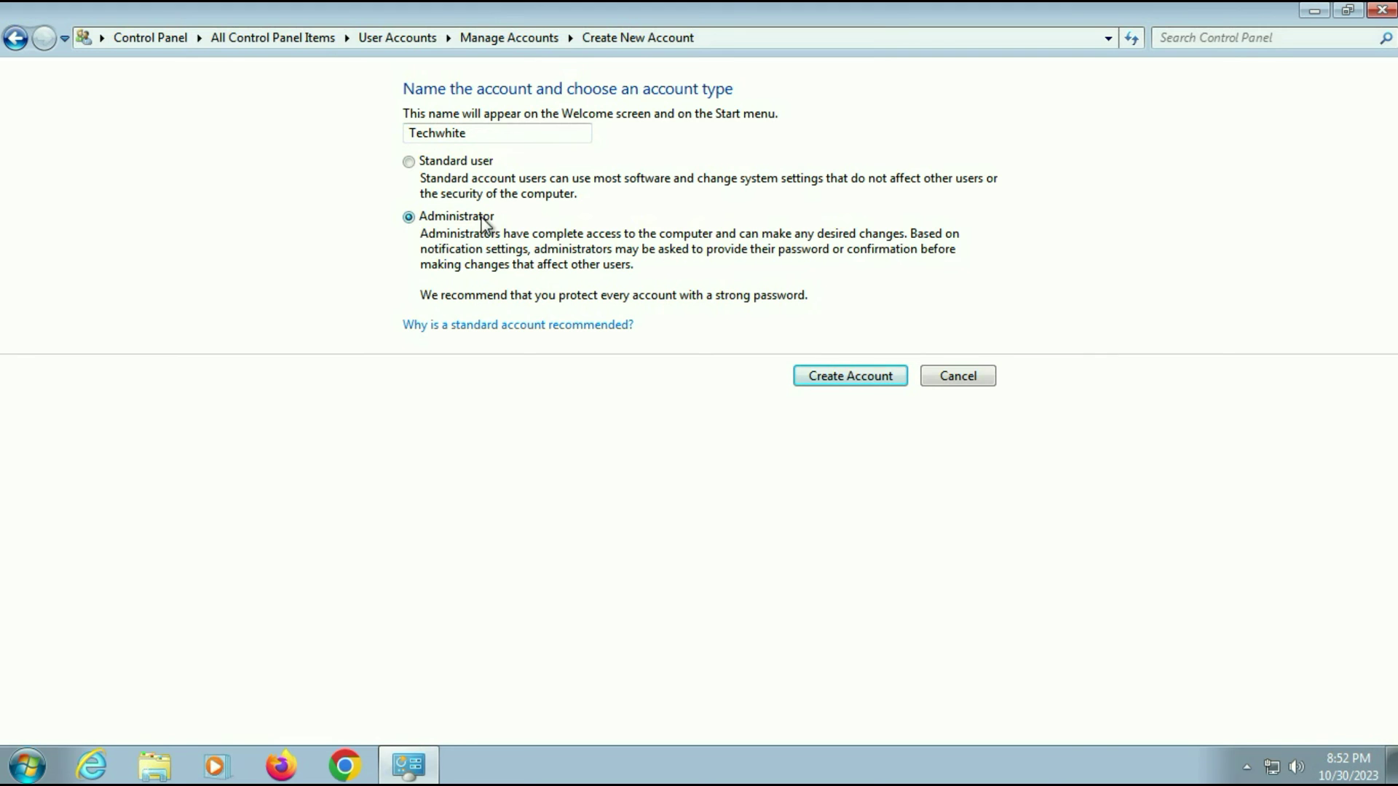
double_click(481, 134)
left_click(405, 134)
left_click(841, 379)
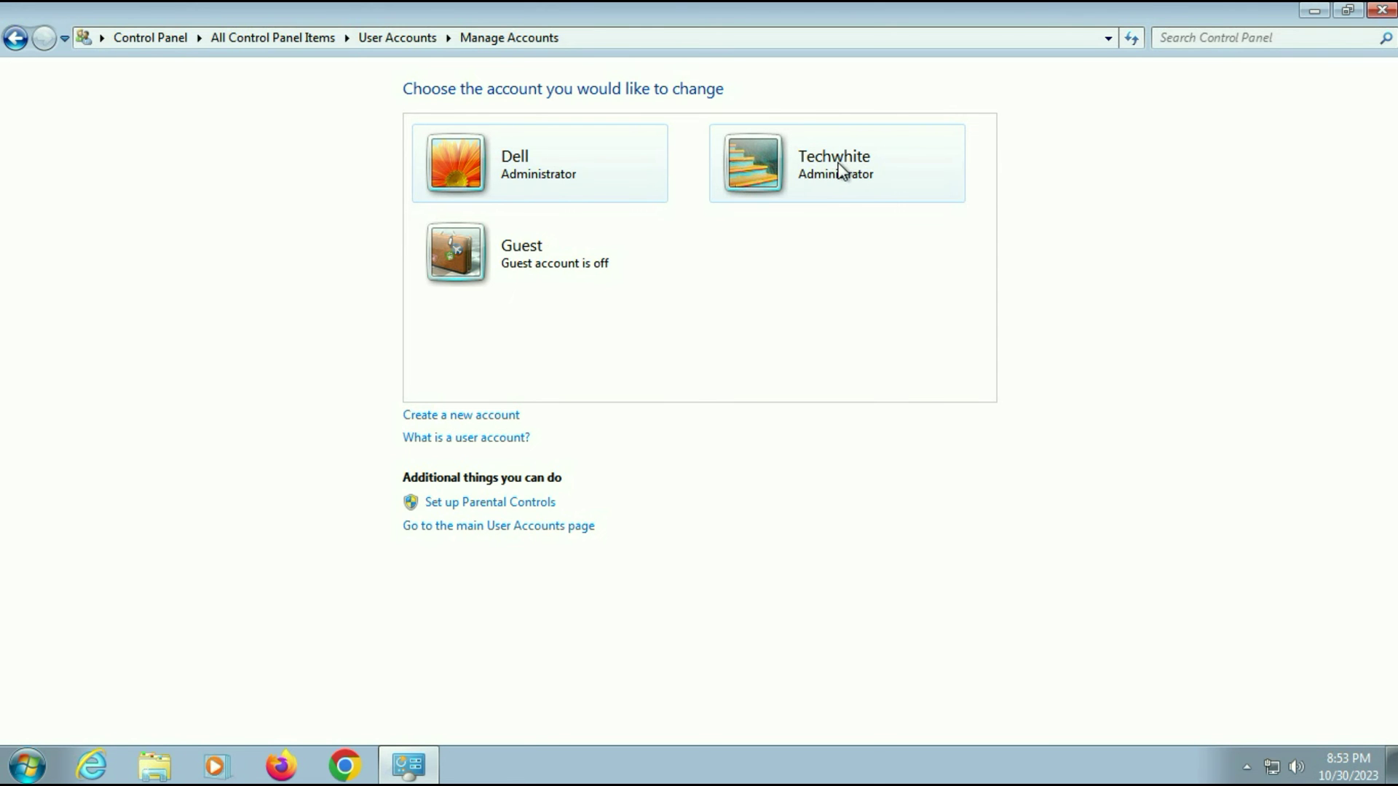
- Close Control Panel and restart the computer
left_click(1381, 10)
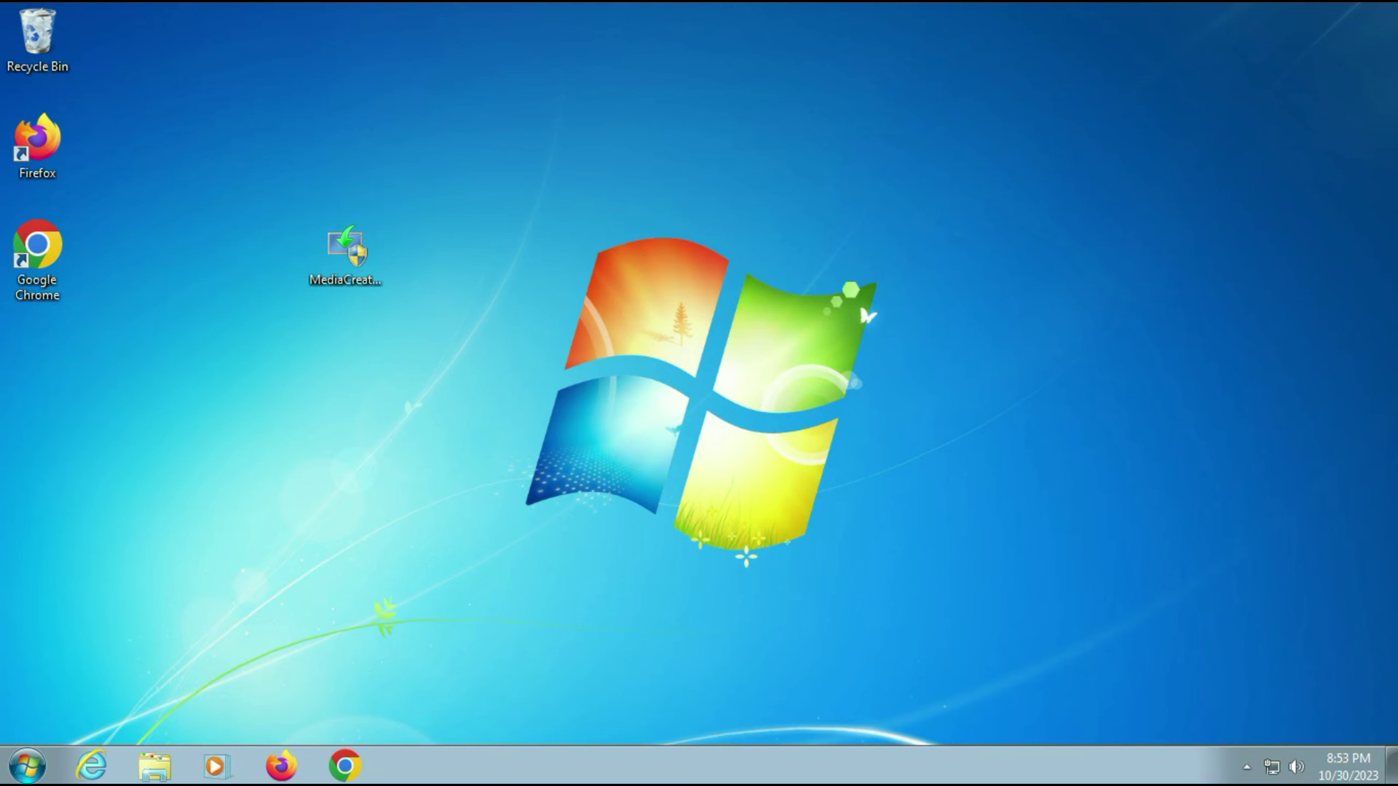
left_click(27, 766)
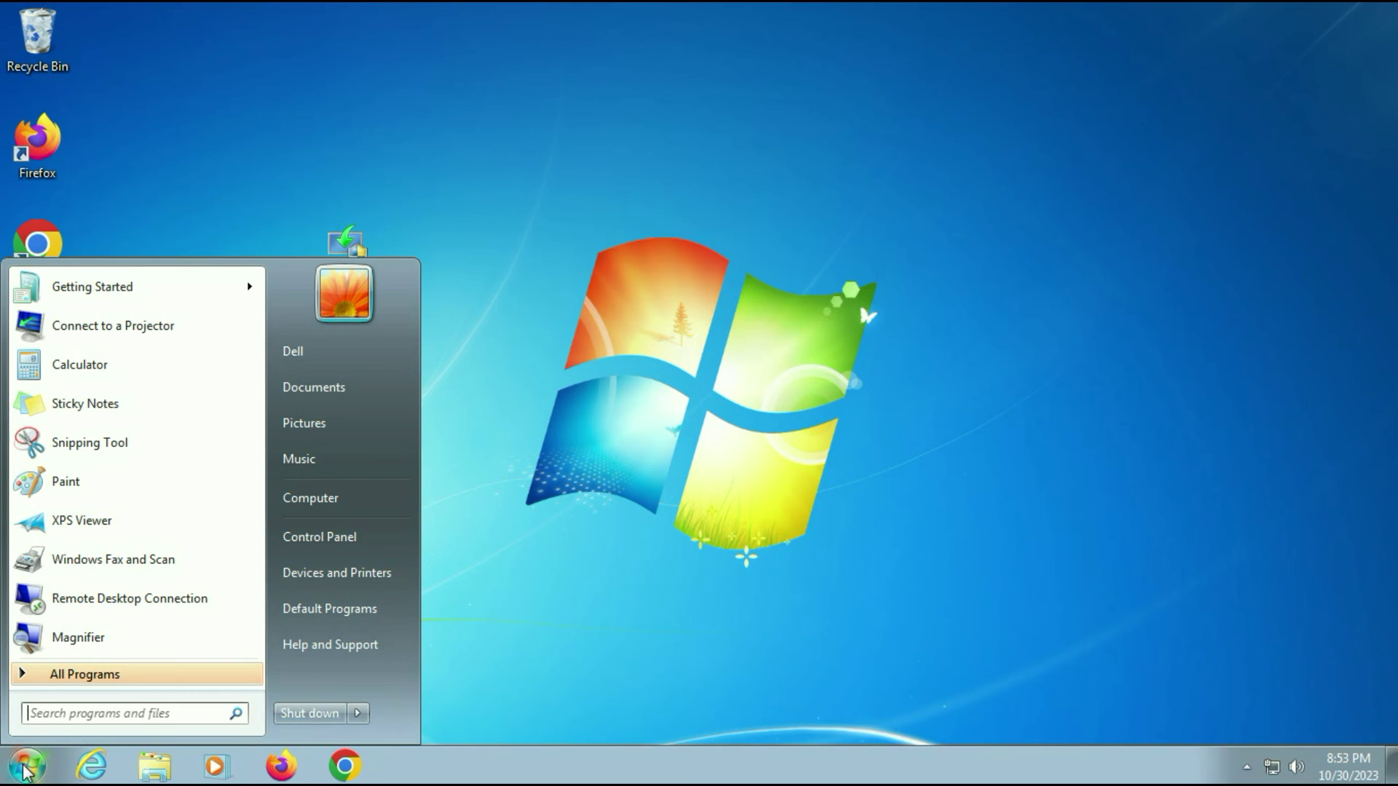
left_click(351, 716)
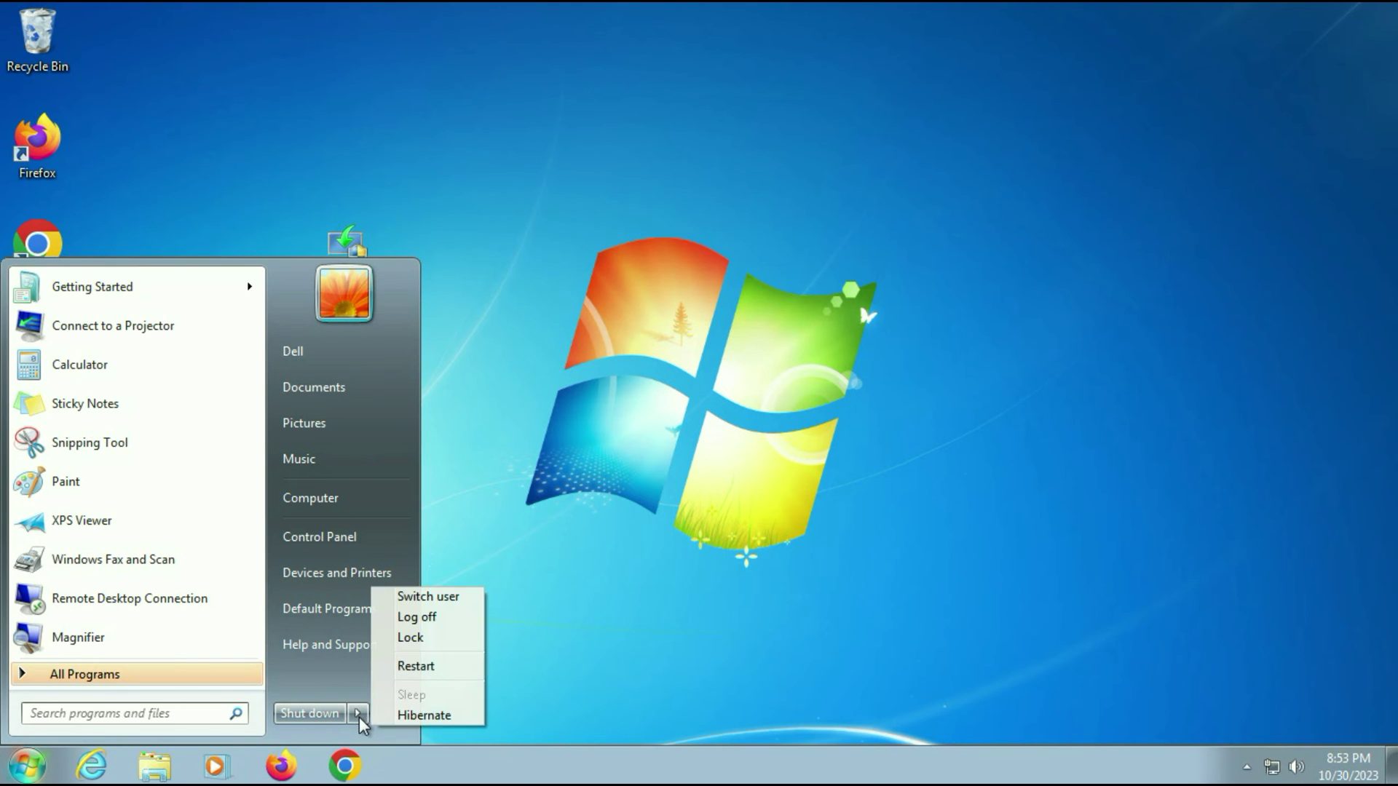
left_click(434, 675)
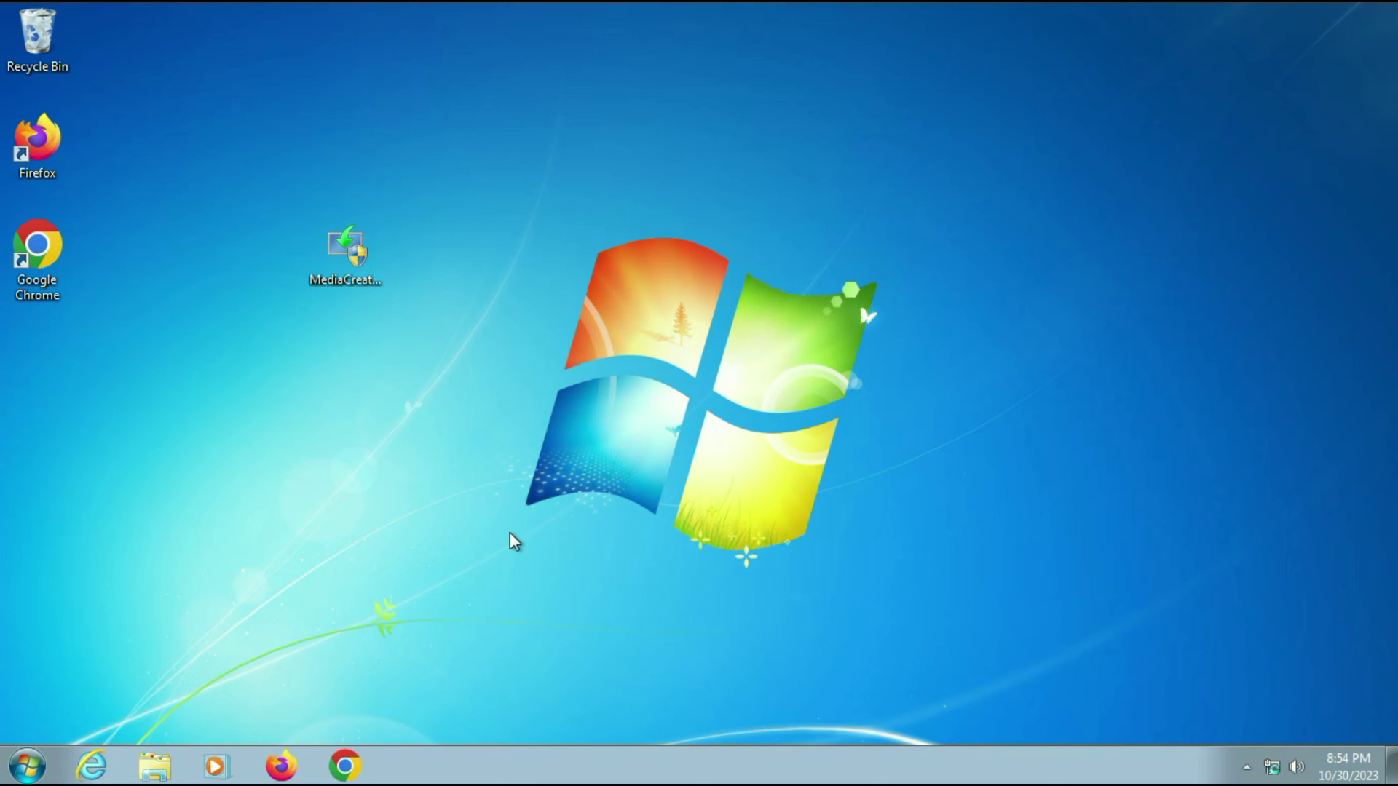
- Log off the current user to reach the welcome screen
left_click(26, 769)
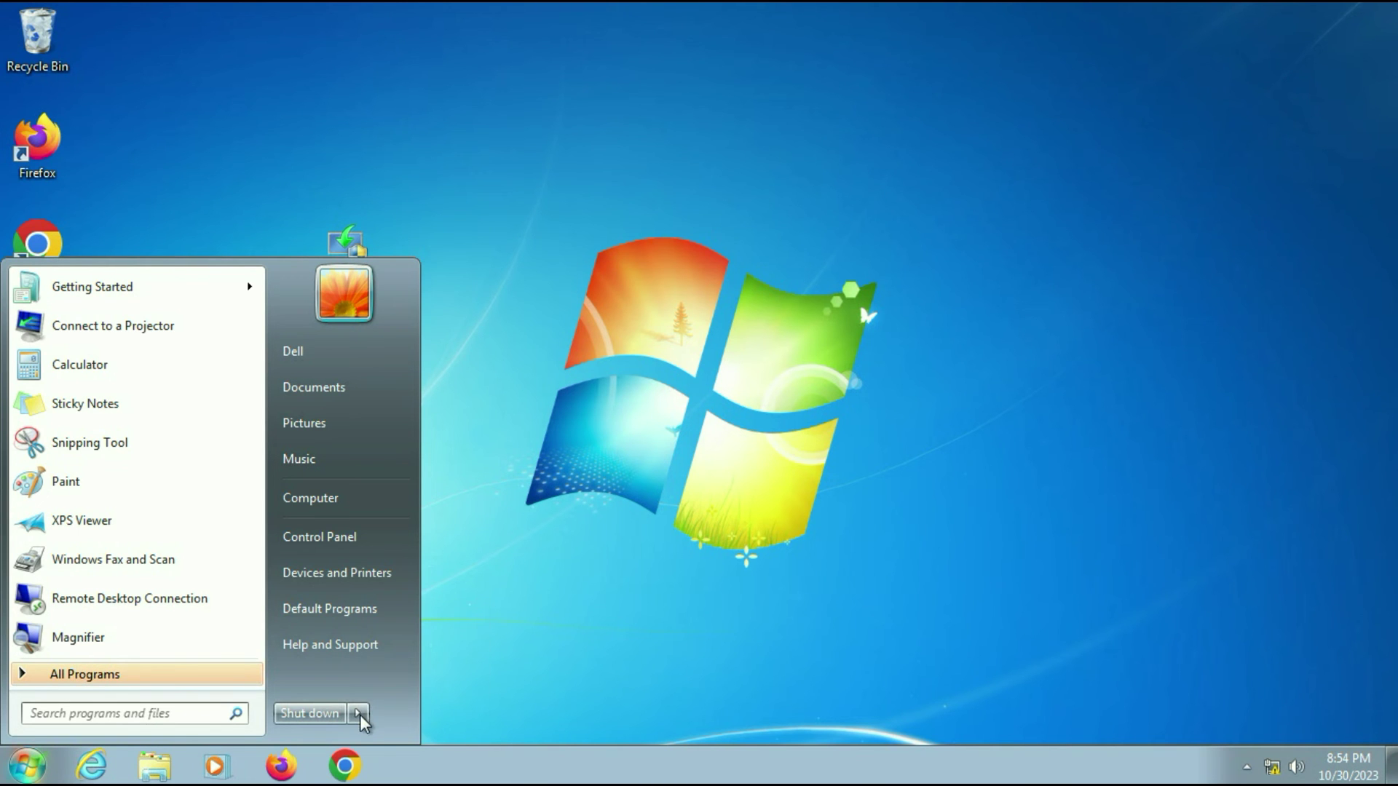
mouse_move(362, 717)
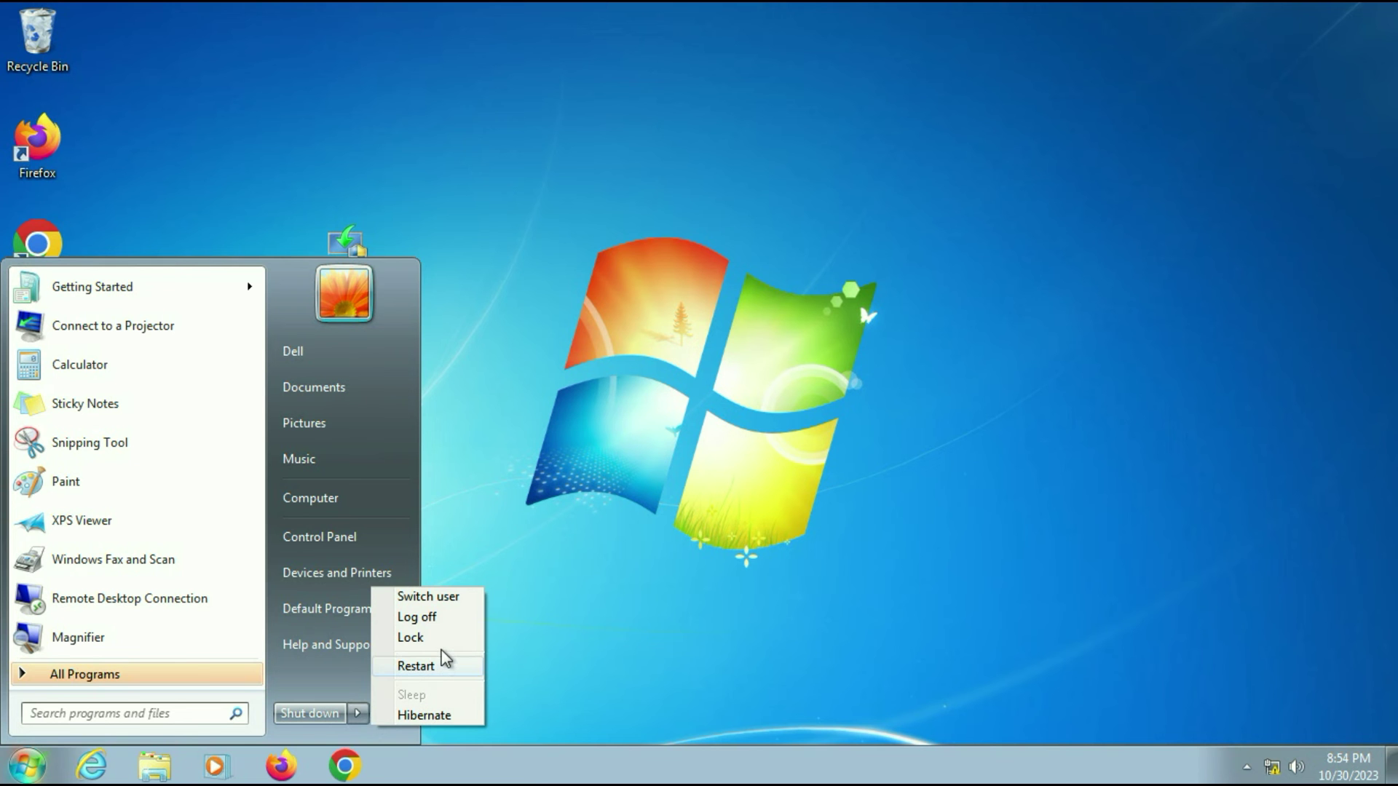
left_click(434, 625)
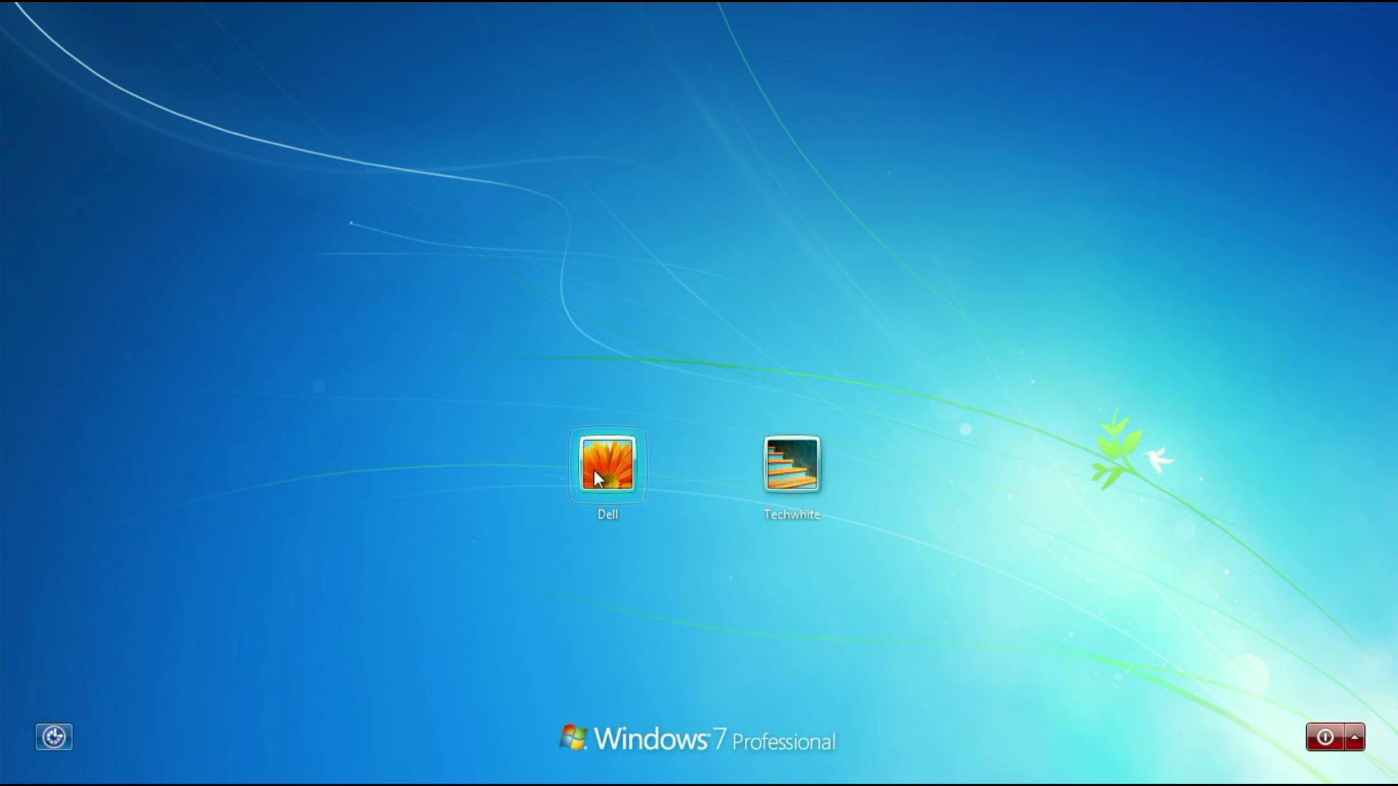
- Sign in to the new 'Tec' account and check the user in the Start menu
left_click(803, 473)
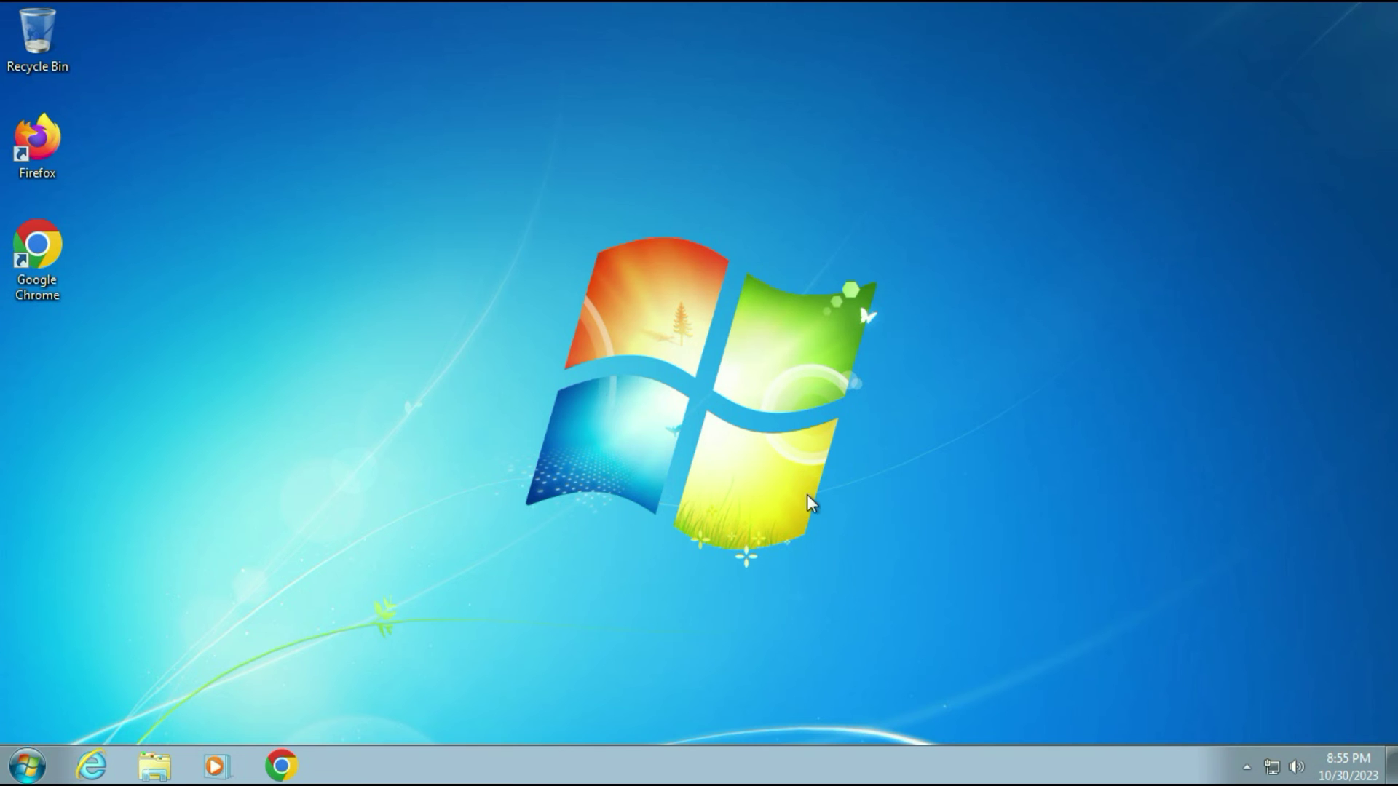
left_click(23, 764)
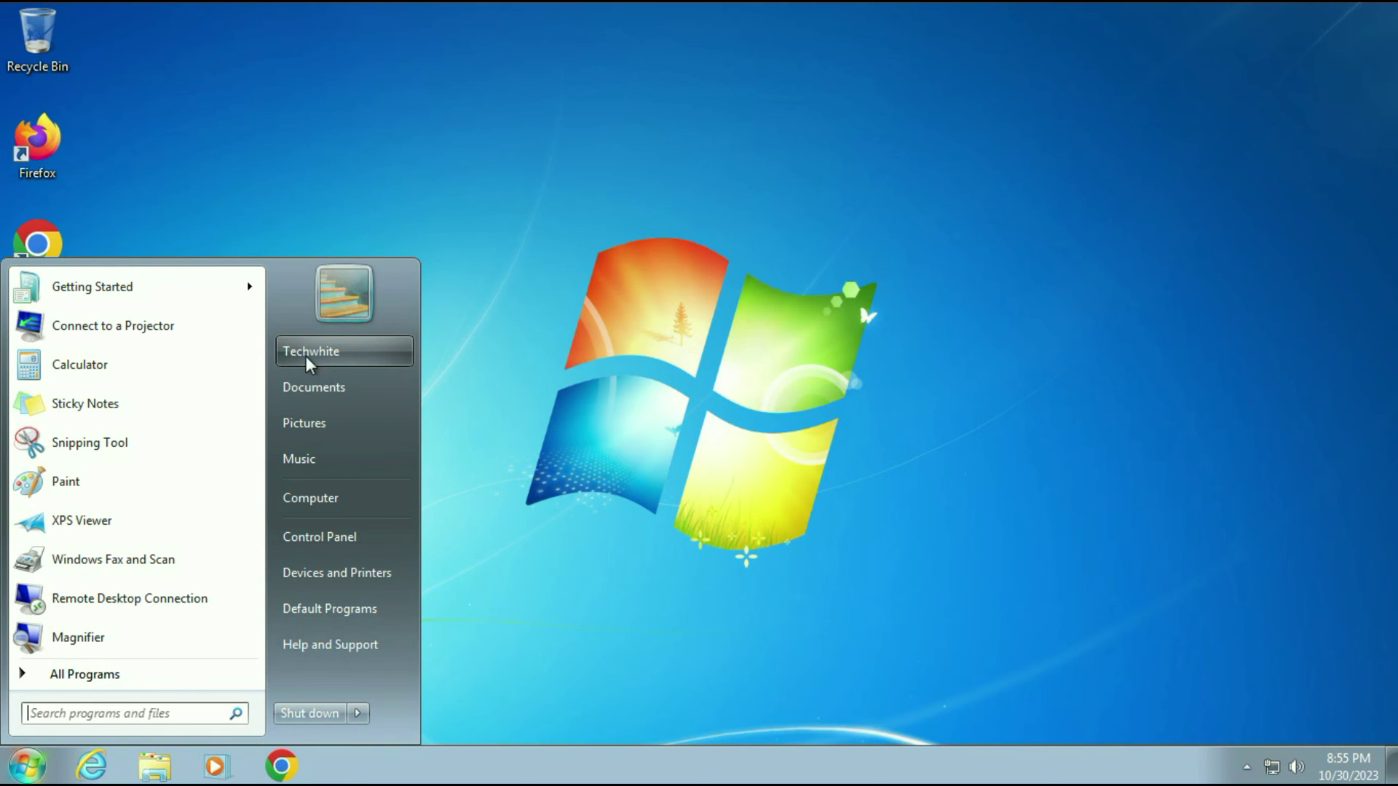
left_click(518, 318)
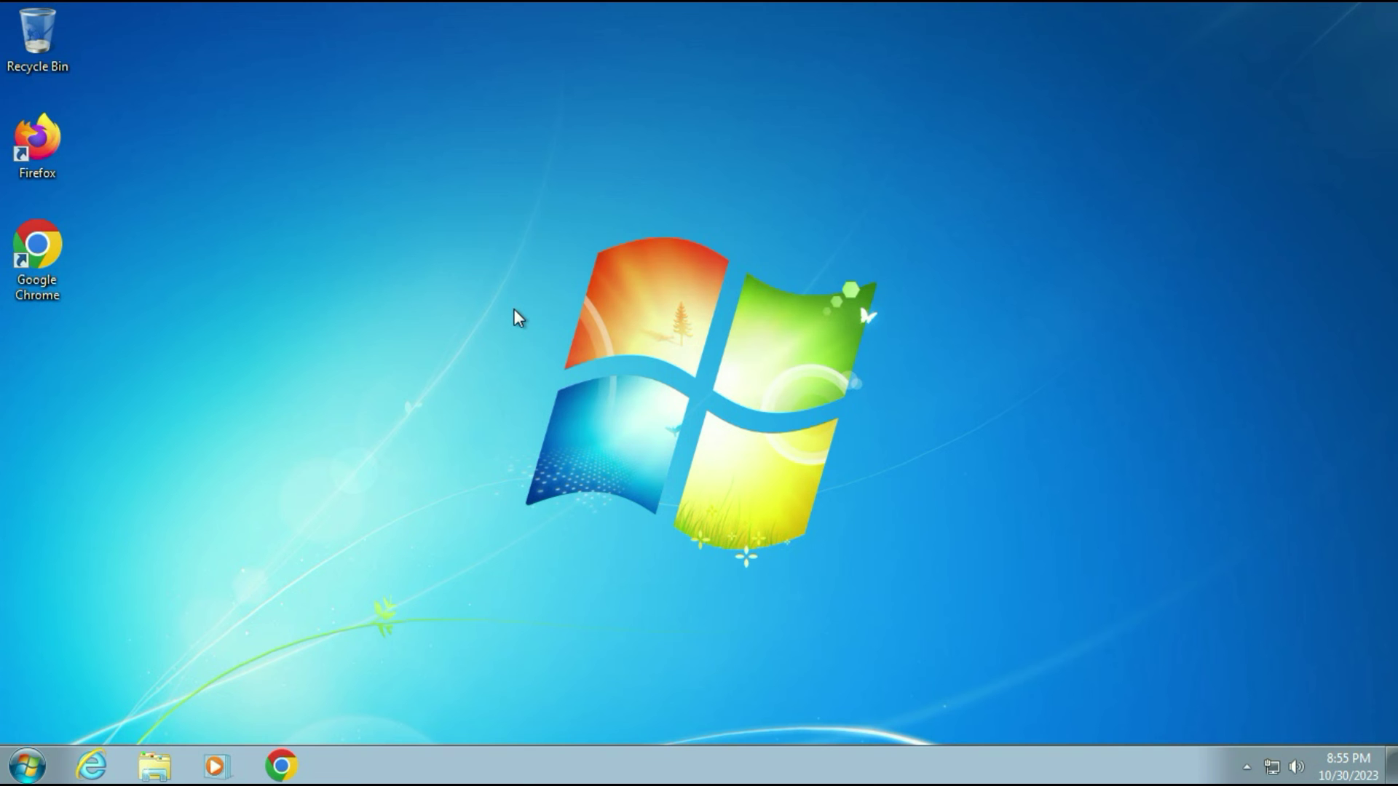
- Browse to C:\Users, the original account's Desktop, and select MediaCreationTool22H2
left_click(27, 765)
left_click(400, 500)
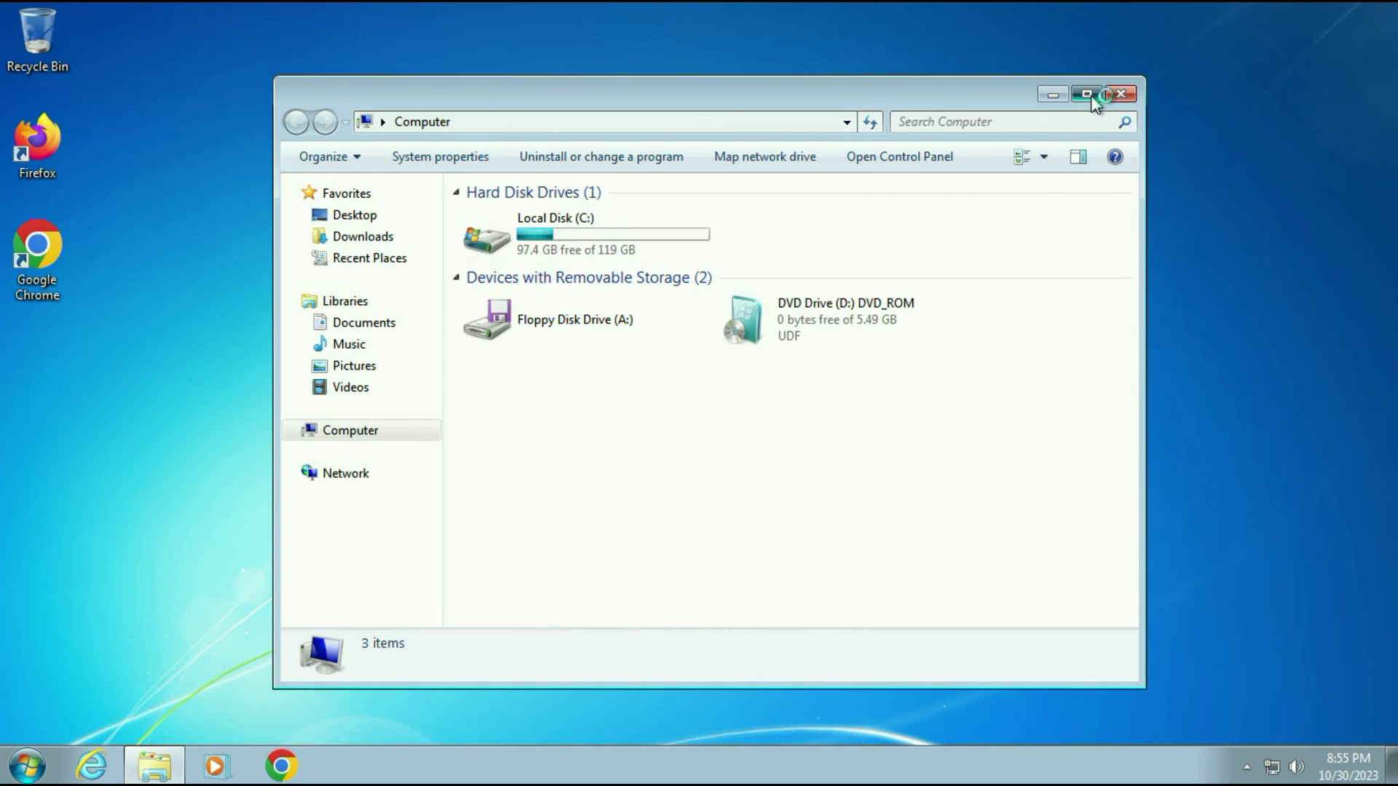
left_click(1087, 95)
left_click(282, 153)
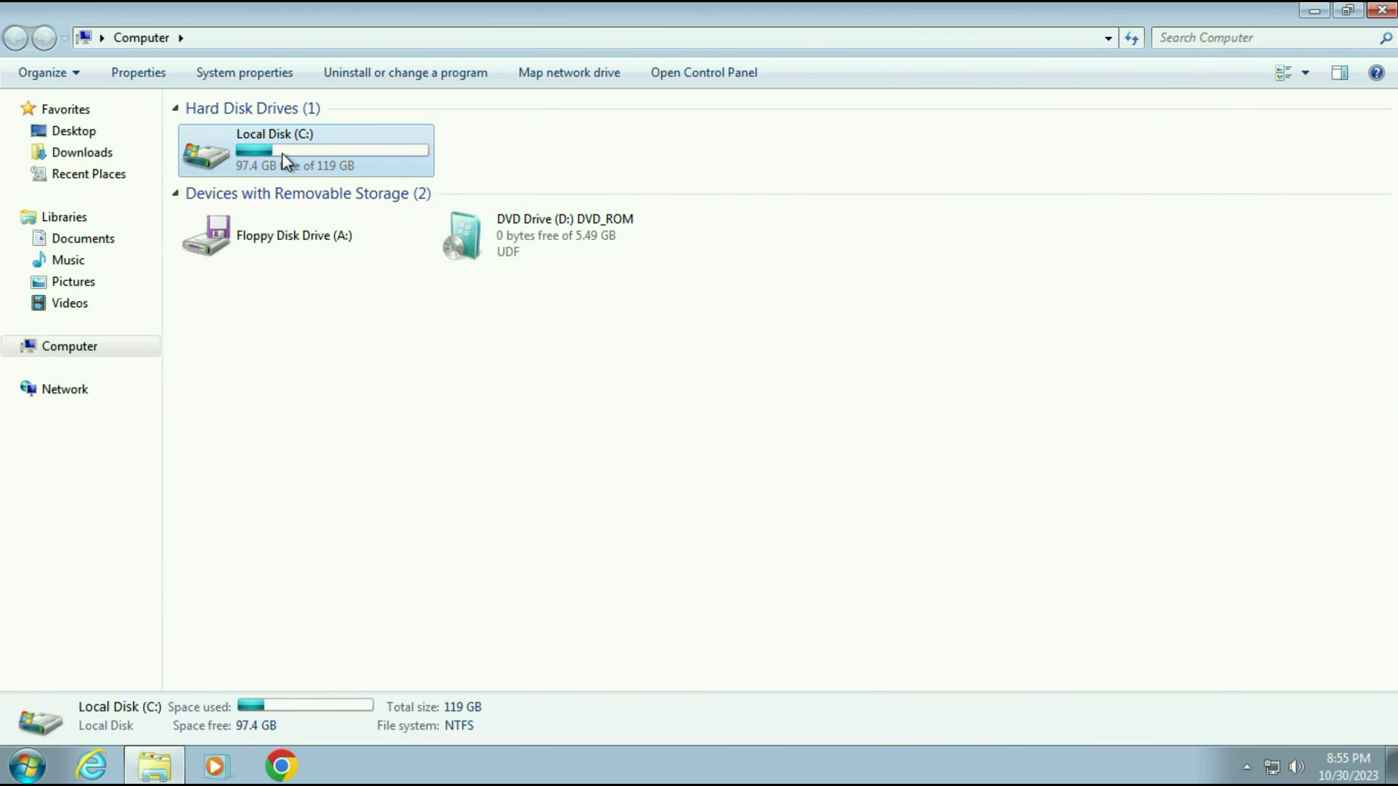
double_click(282, 153)
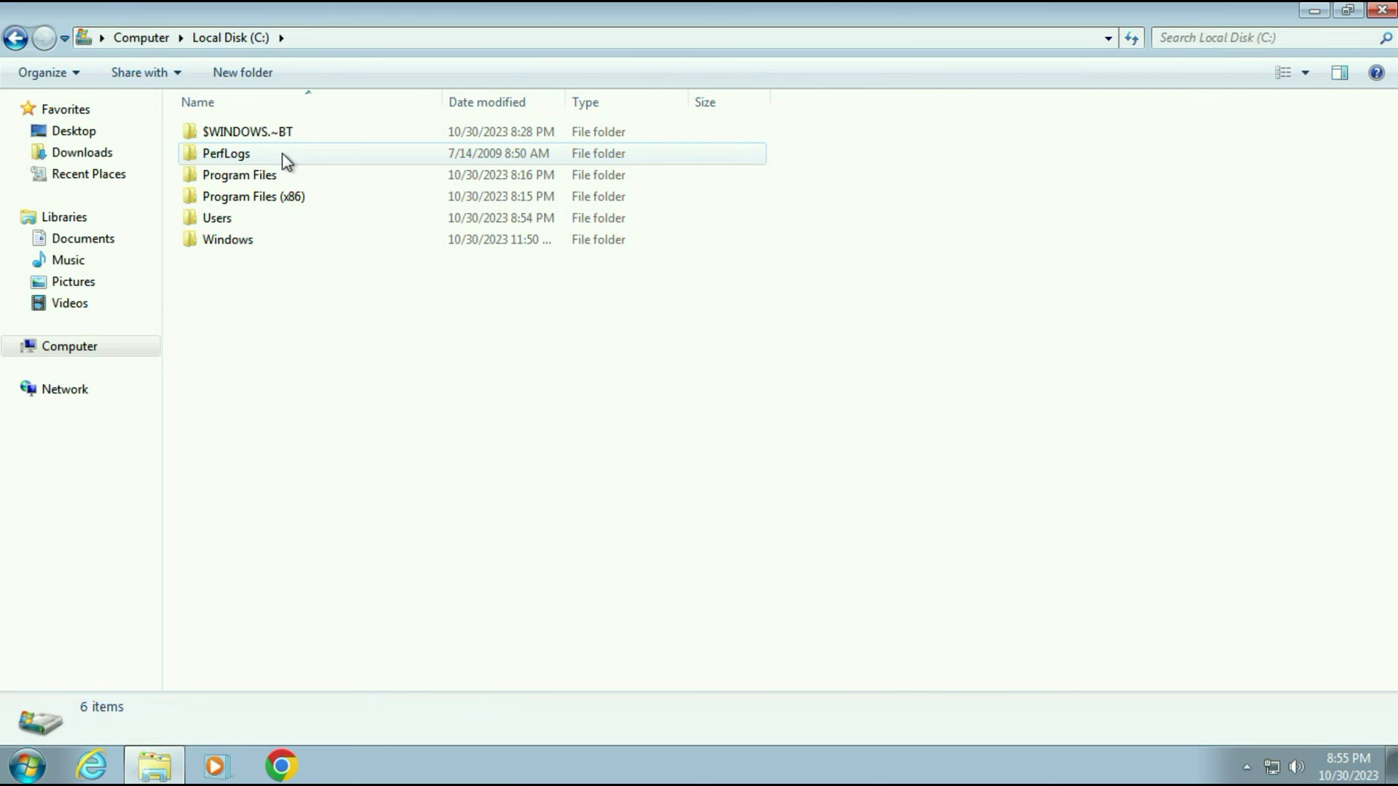
double_click(233, 220)
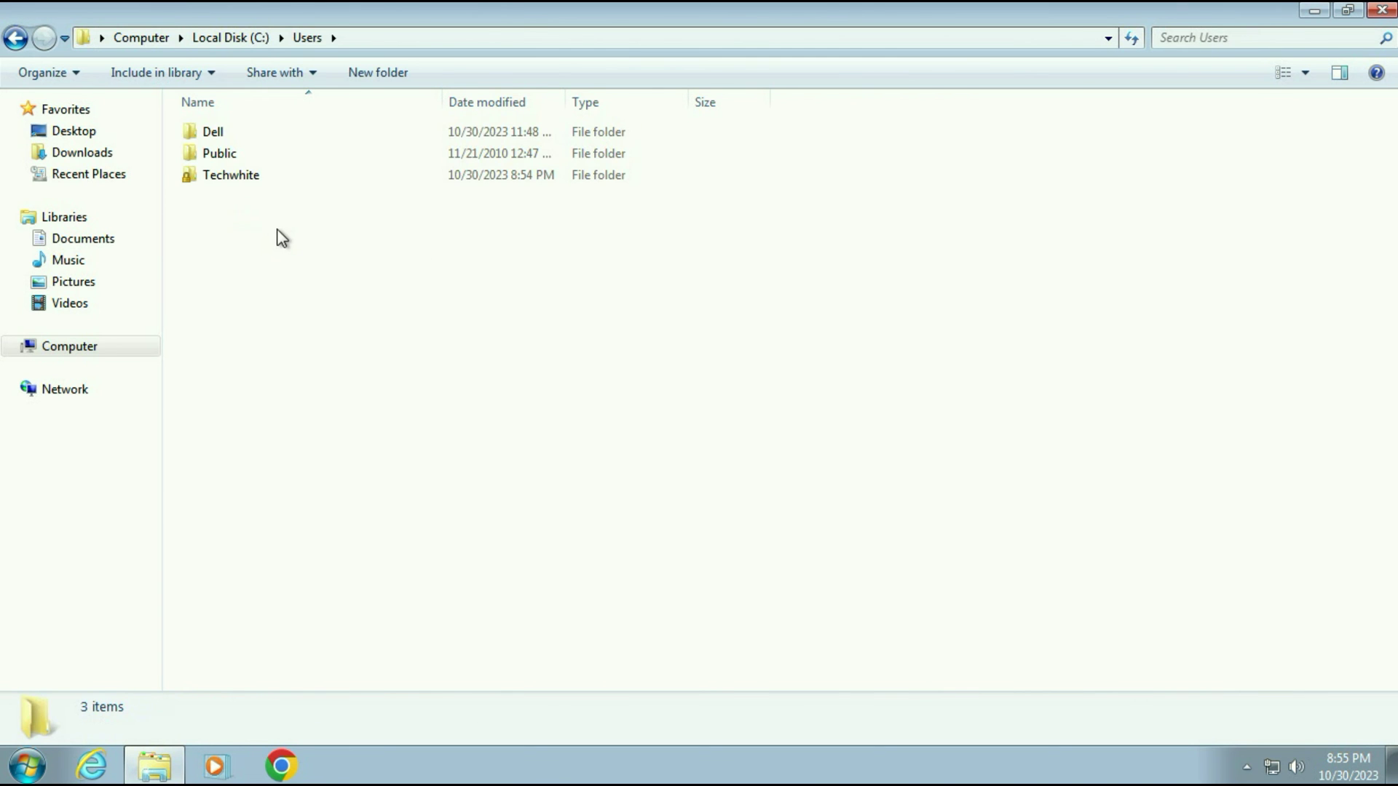
left_click(231, 138)
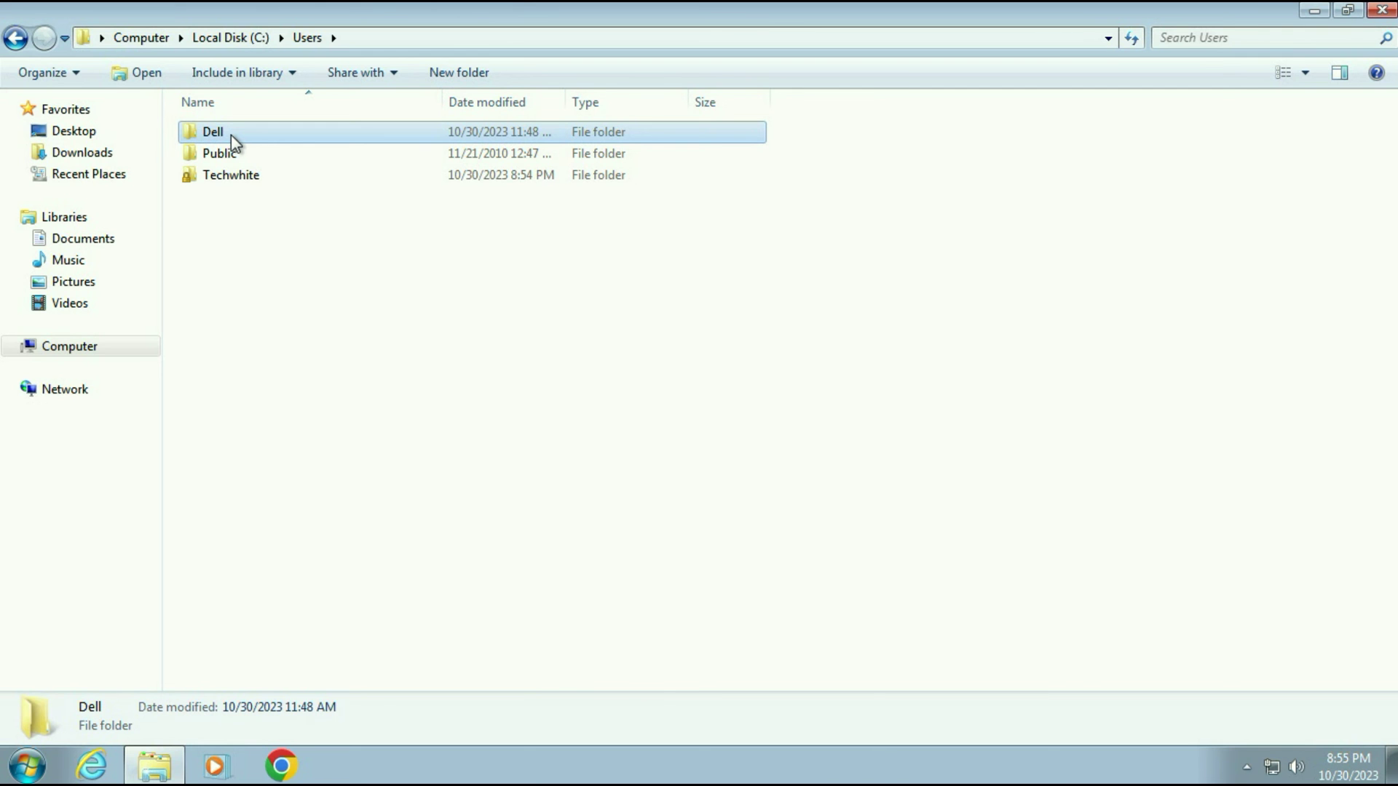
double_click(230, 134)
left_click(737, 414)
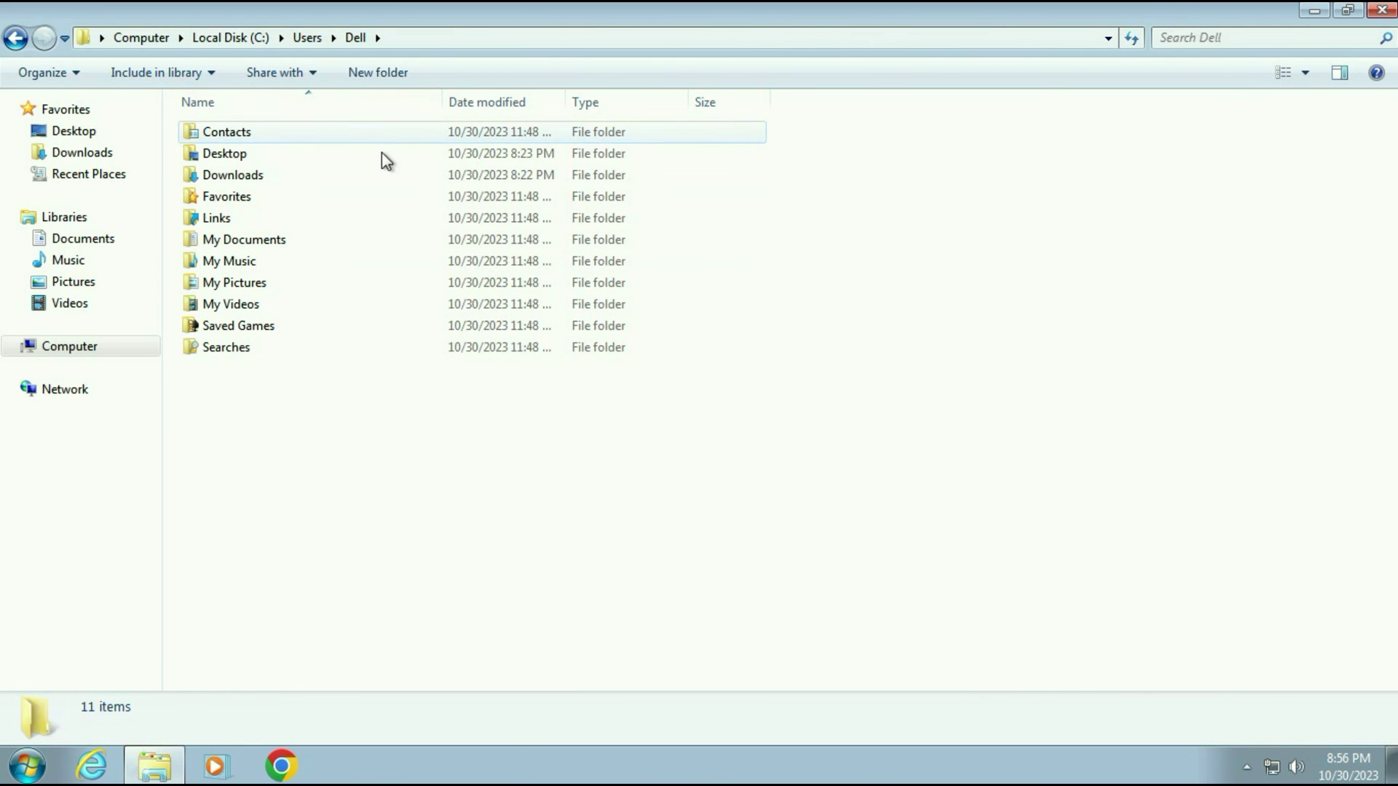
double_click(250, 155)
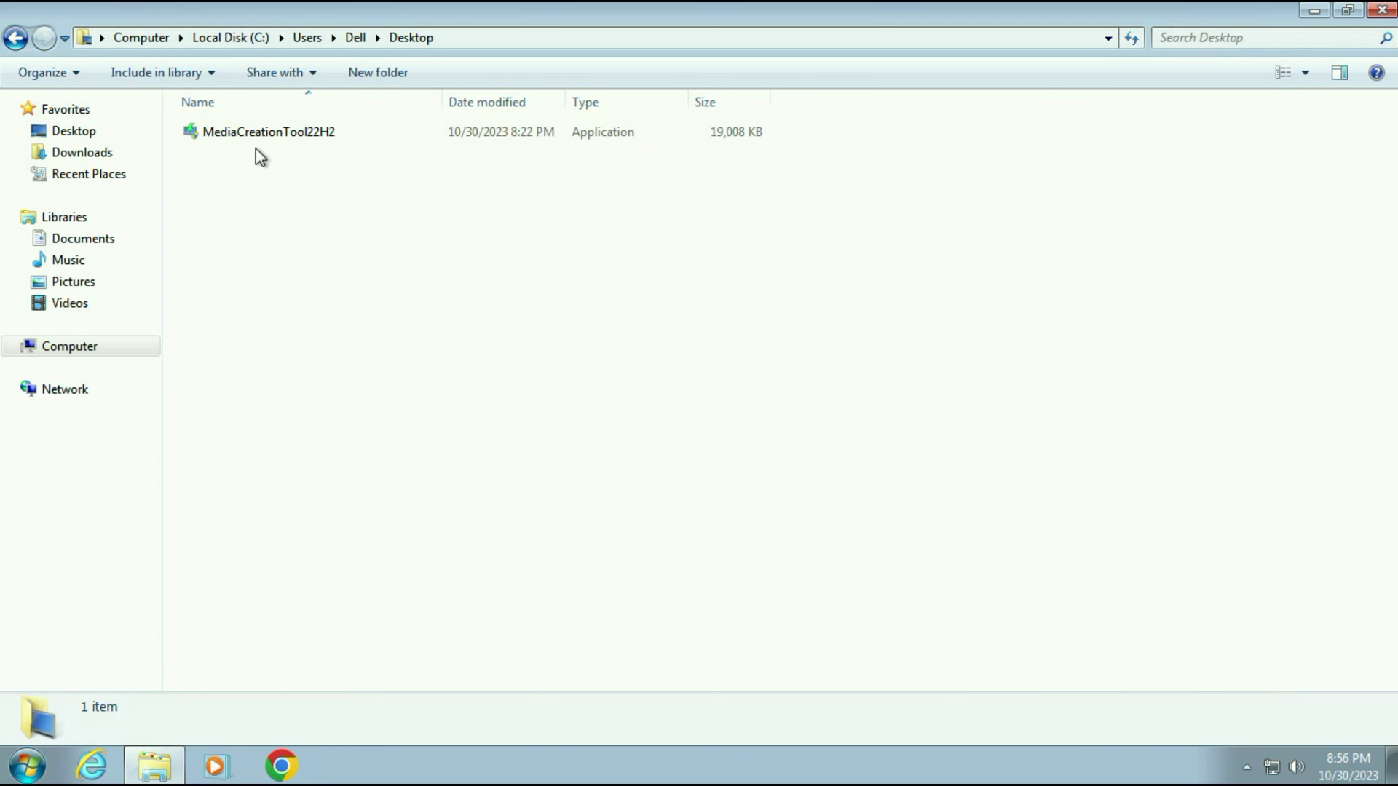
left_click(274, 134)
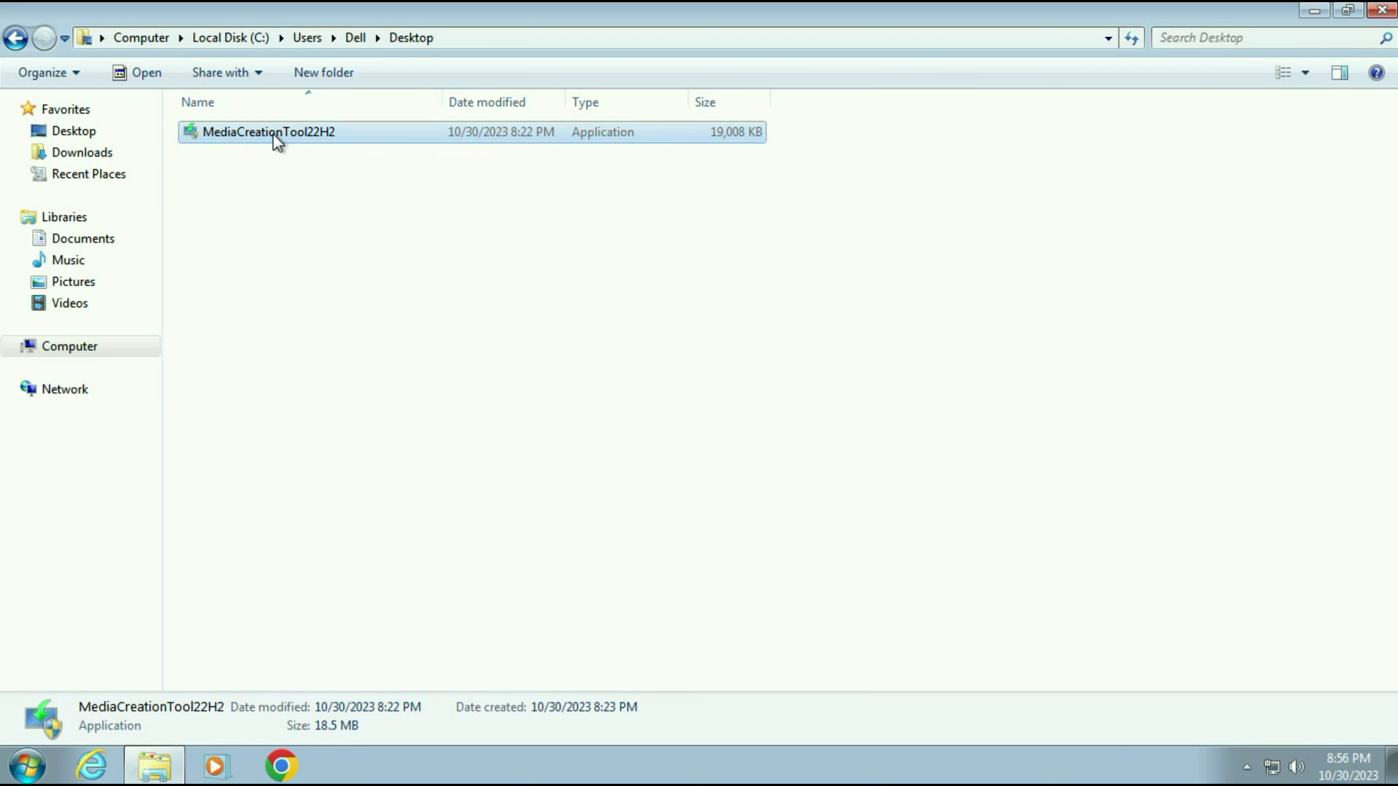
- Run MediaCreationTool22H2 as administrator, dismiss the 0x80072F8F error, and close Explorer
right_click(321, 134)
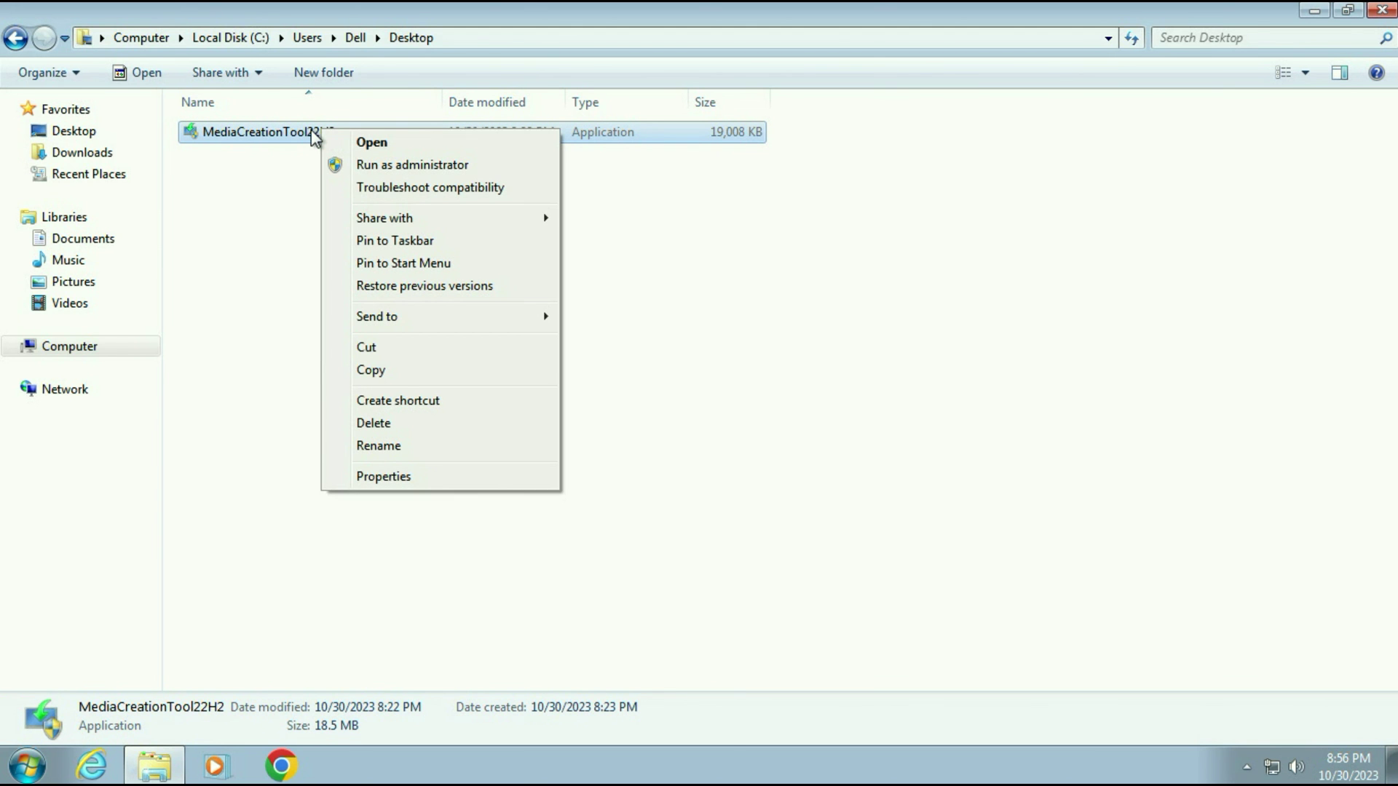
left_click(410, 166)
left_click(785, 436)
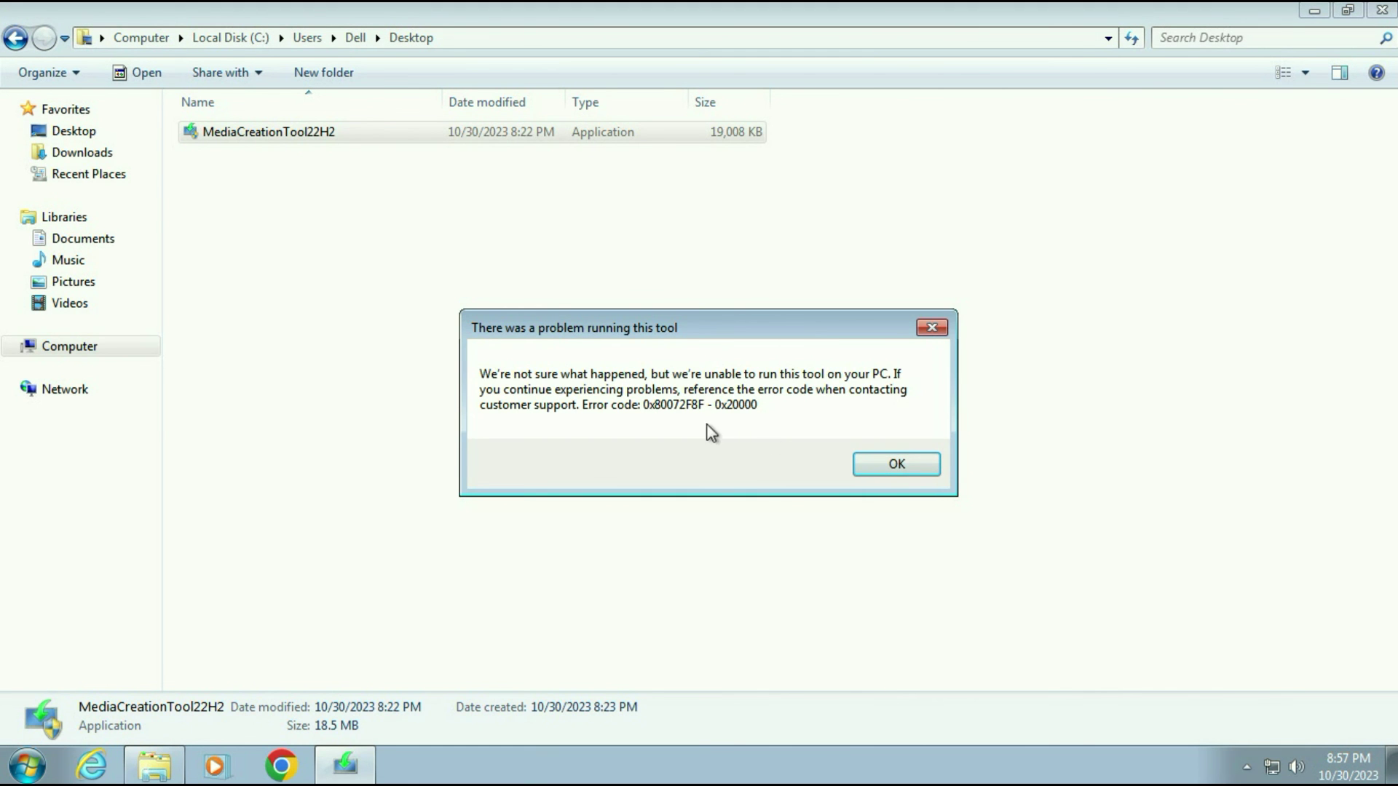
left_click(932, 328)
left_click(1381, 10)
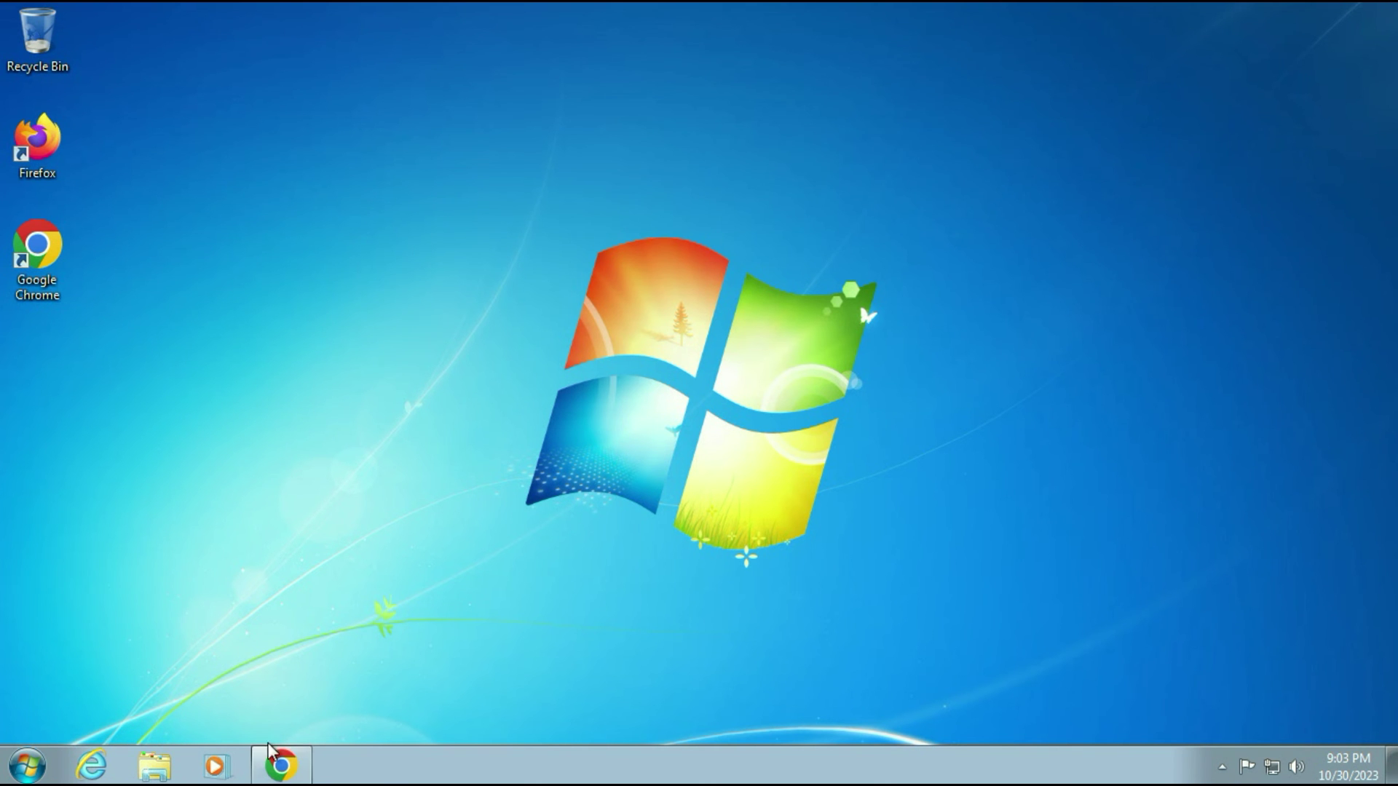
- Return to the TLS 1.1 and TLS 1.2 WinHTTP support article and review its title
left_click(269, 750)
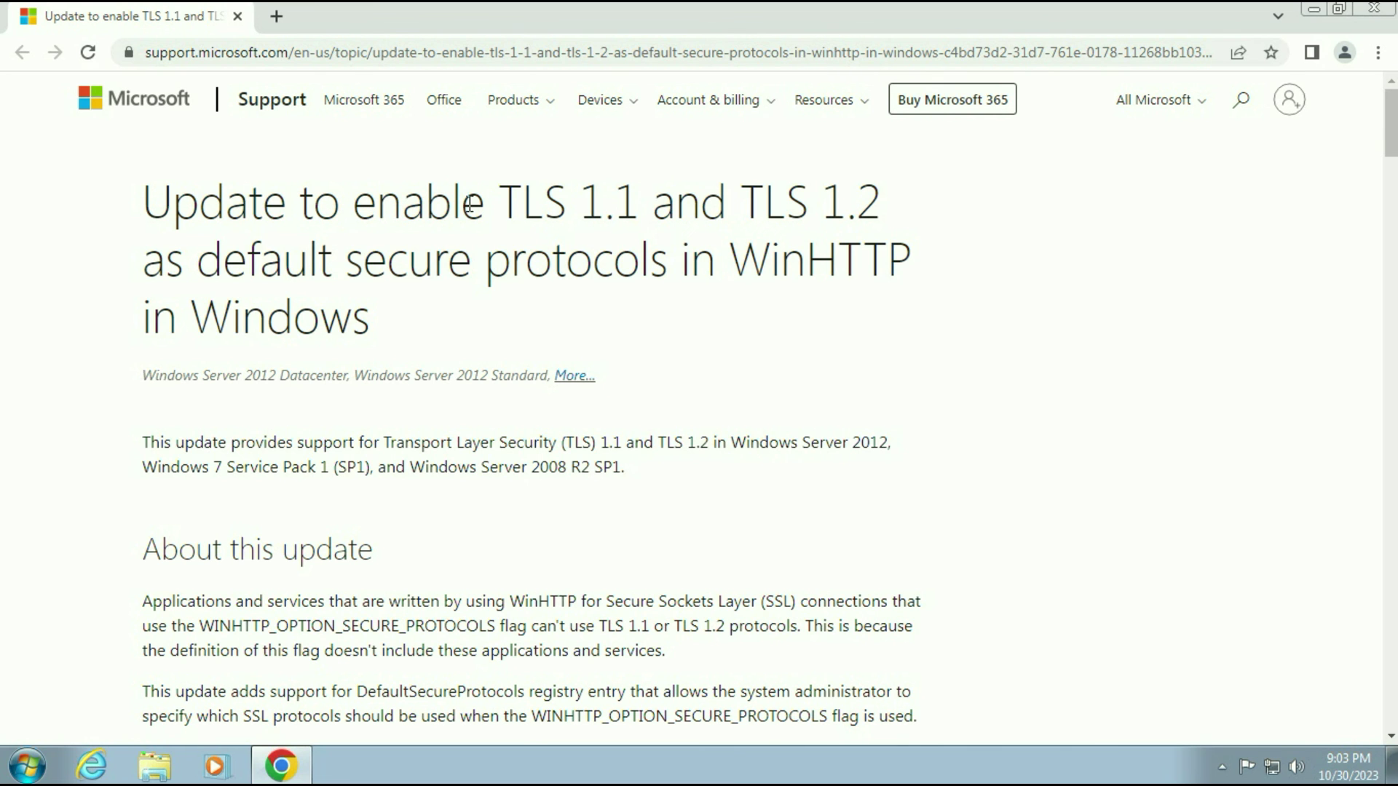
left_click_drag(500, 204, 889, 217)
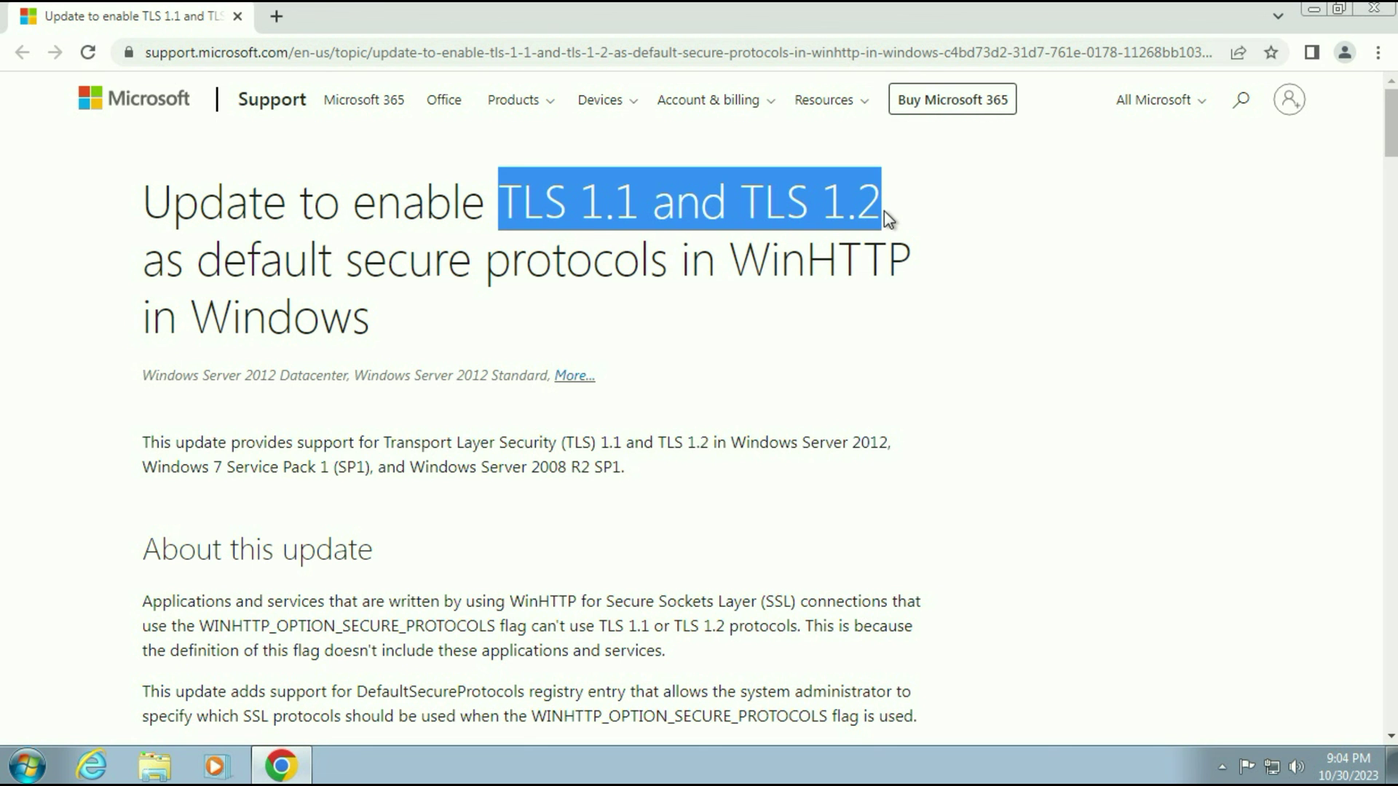
left_click(982, 250)
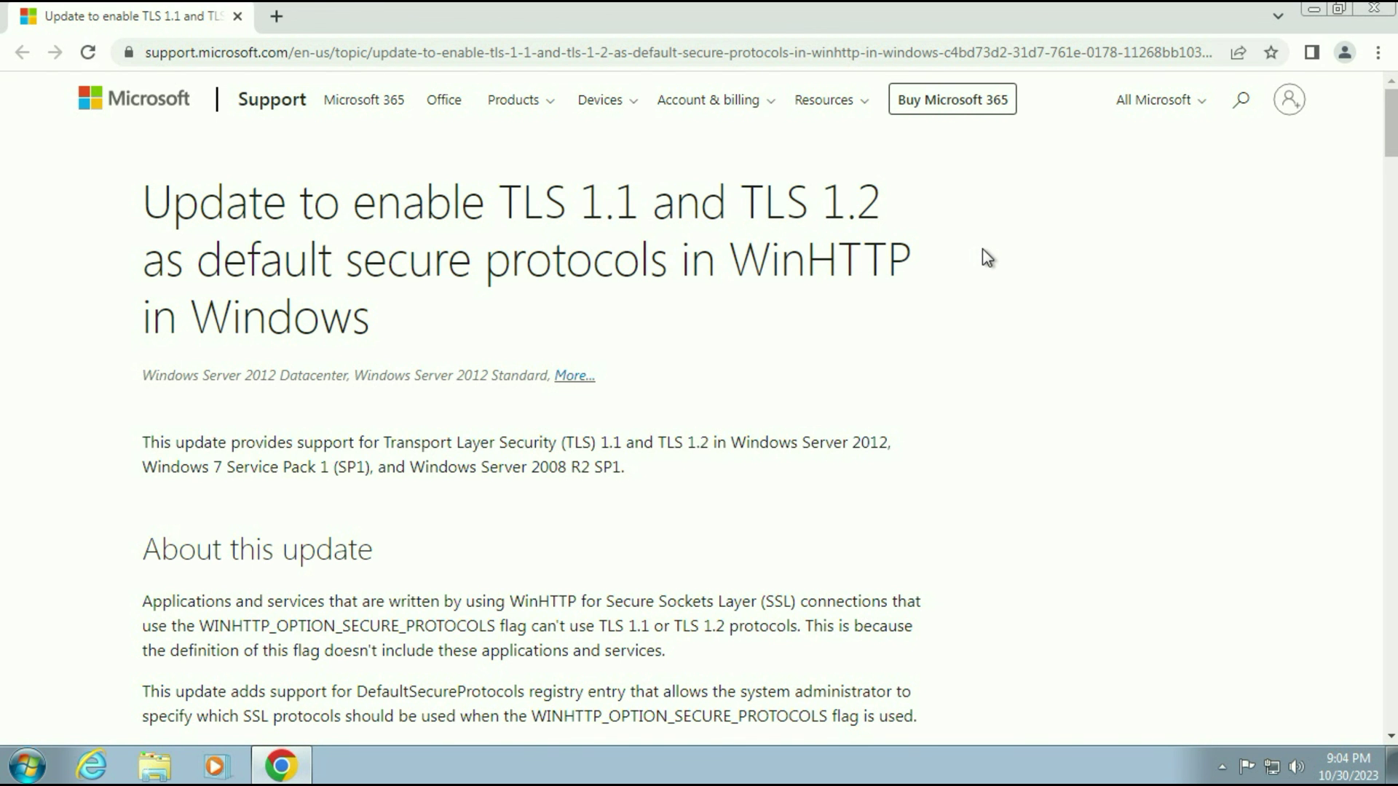
scroll(962, 339, "down", 2)
scroll(962, 339, "up", 2)
left_click_drag(353, 204, 930, 252)
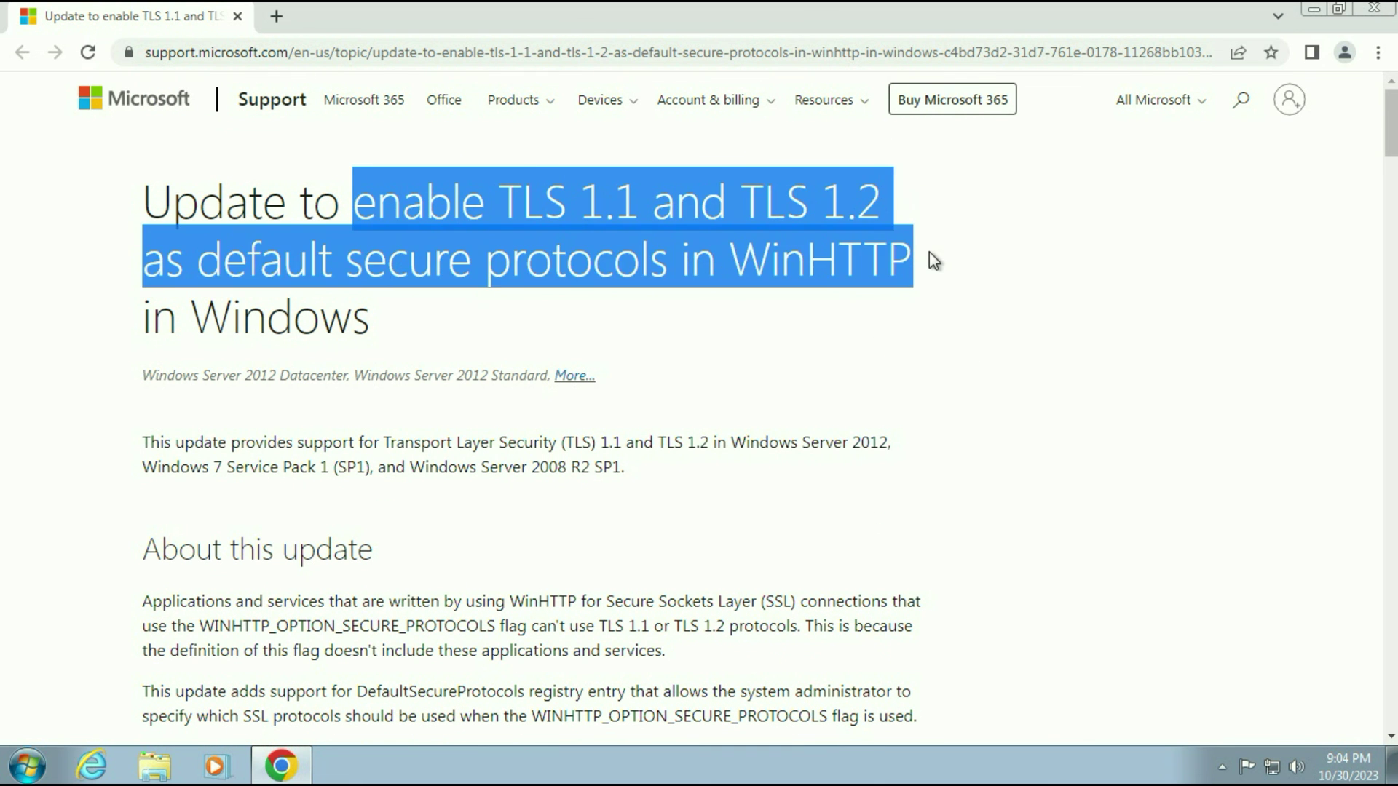
left_click(965, 297)
- Go to the article's Easy fix section and download MicrosoftEasyFix51044.msi
scroll(965, 298, "down", 10)
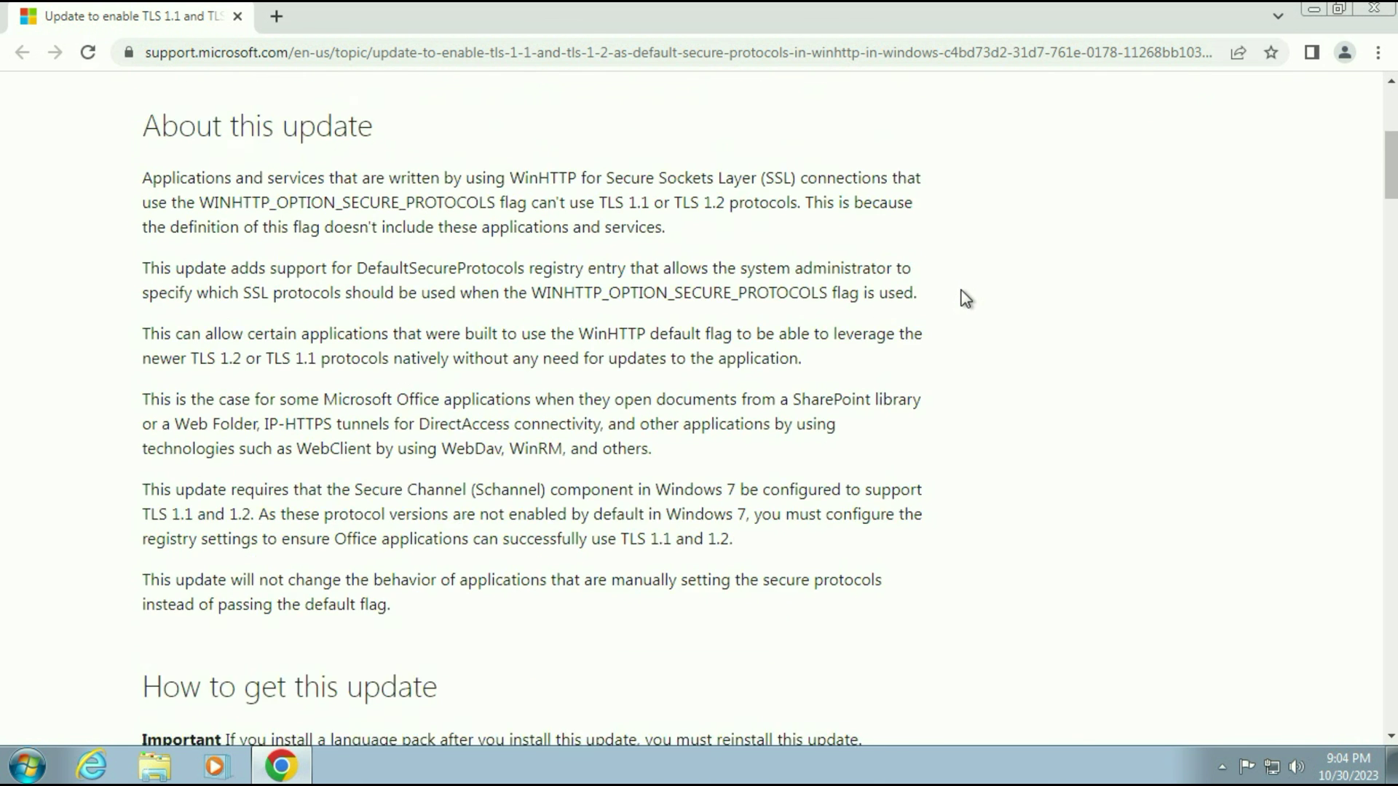
scroll(965, 299, "down", 20)
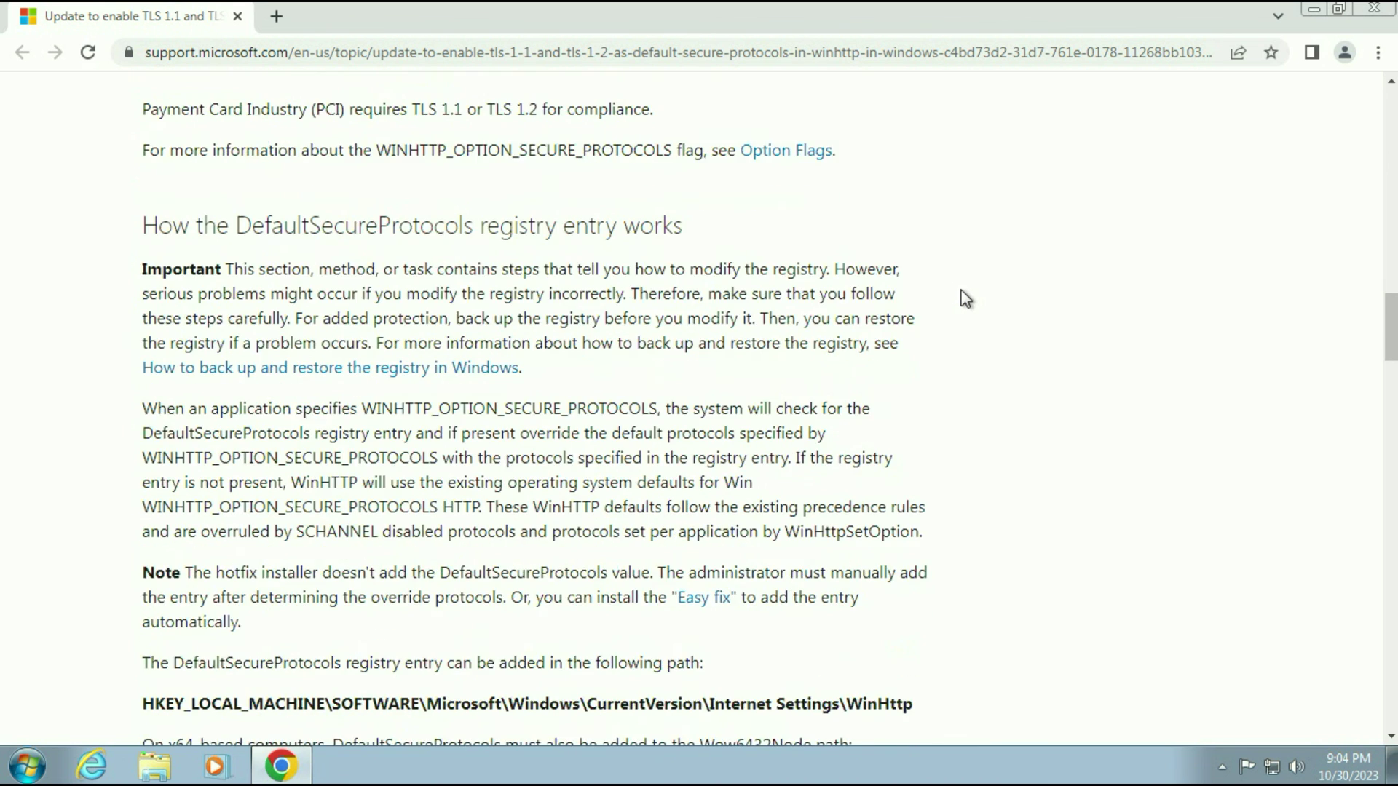
scroll(964, 299, "down", 13)
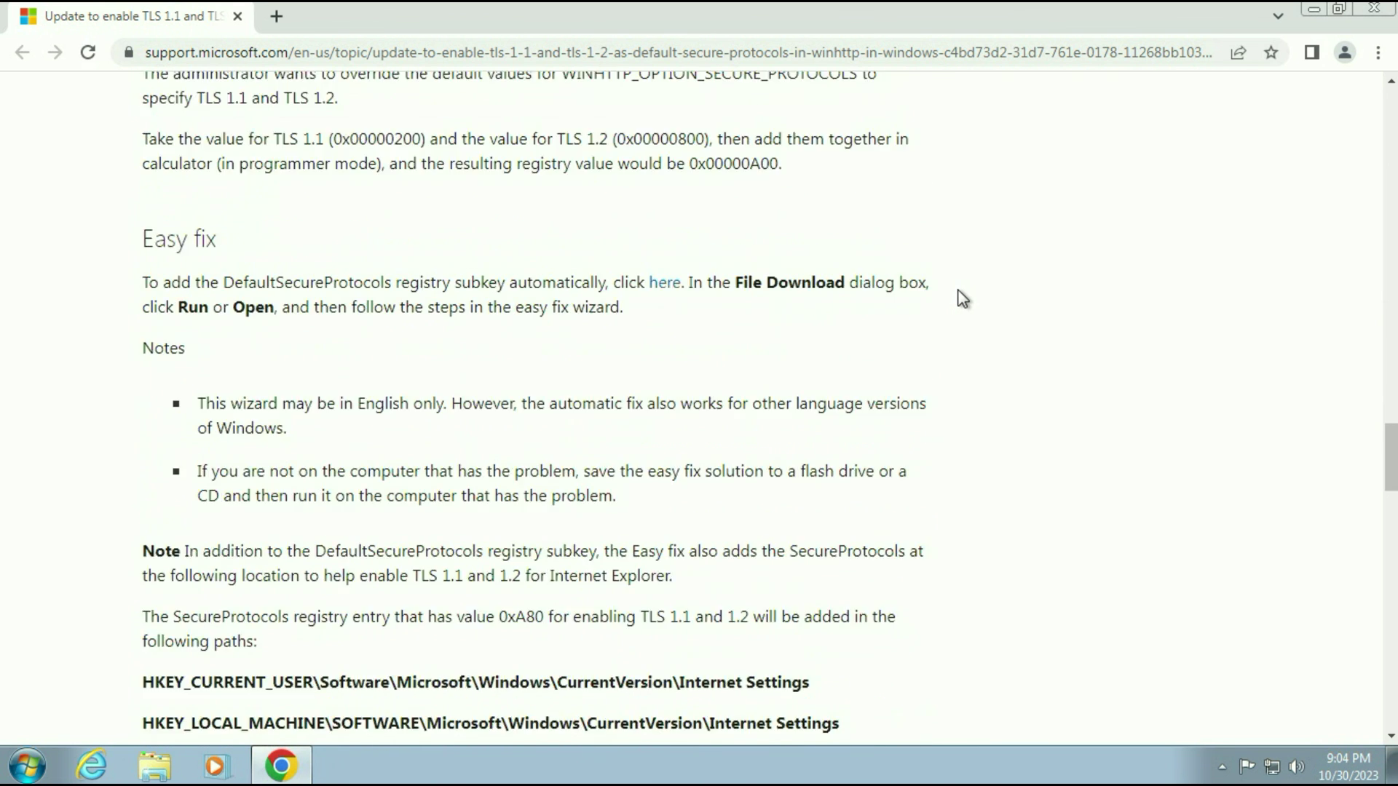
scroll(965, 299, "up", 2)
left_click_drag(140, 414, 273, 413)
left_click(268, 406)
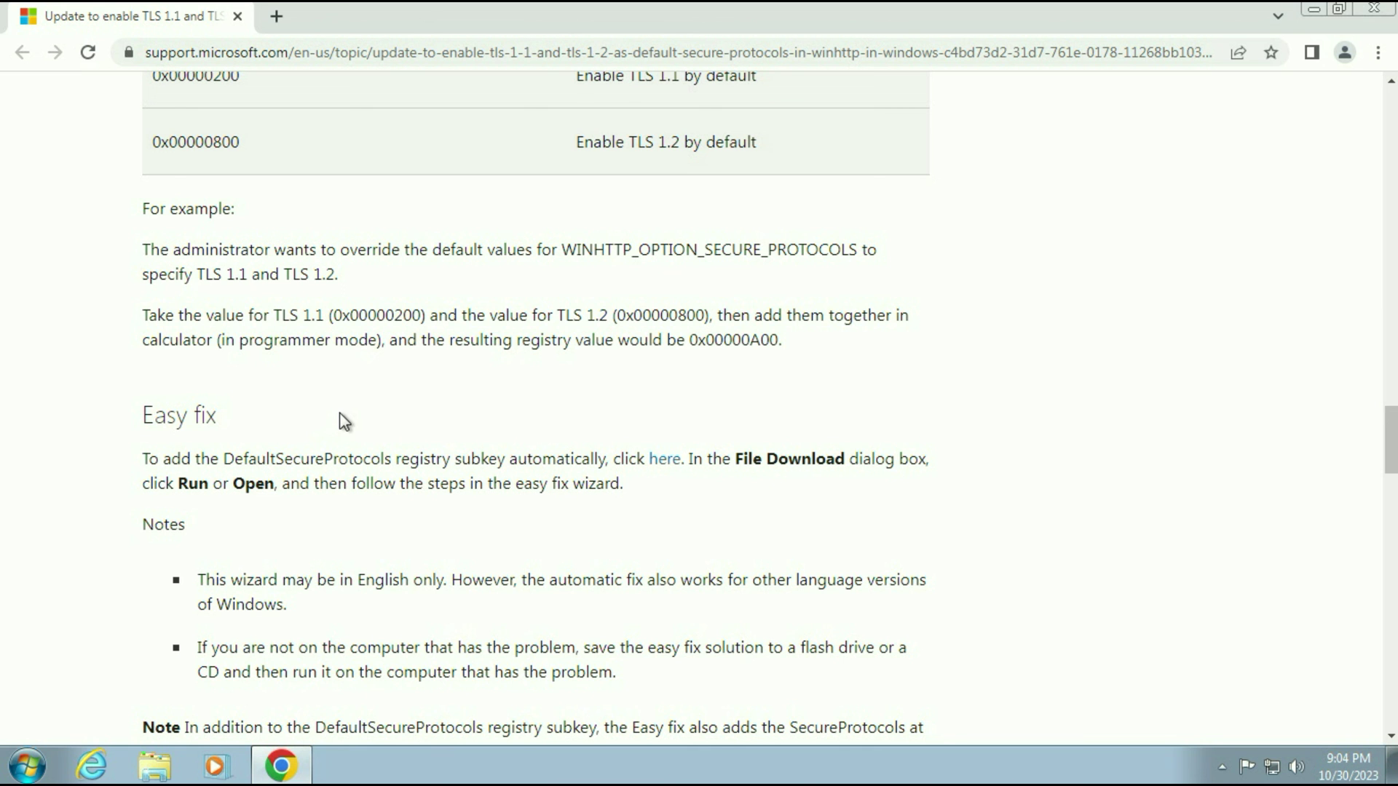
left_click(663, 470)
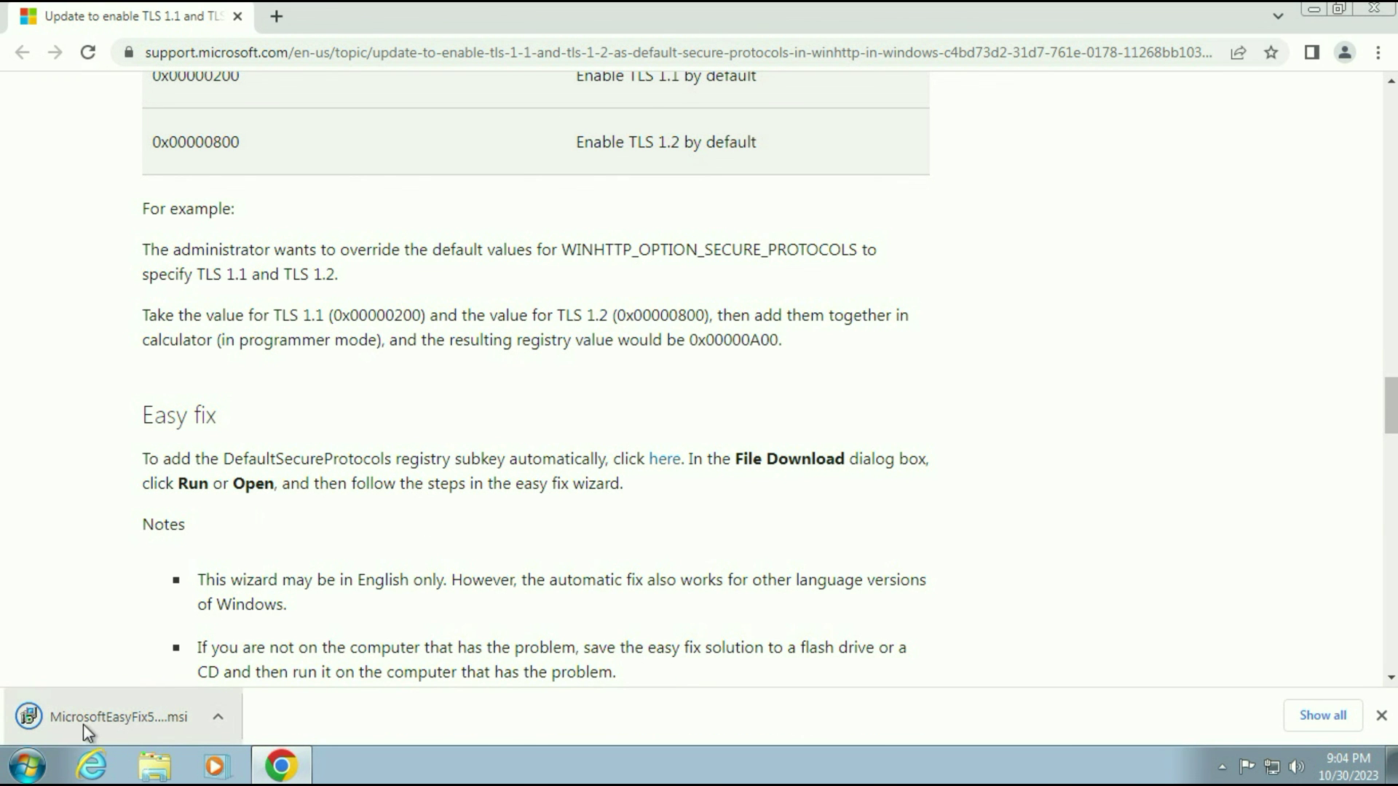
- Try opening the downloaded Easy fix installer and recheck the TLS 1.1/1.2 article title
left_click(128, 724)
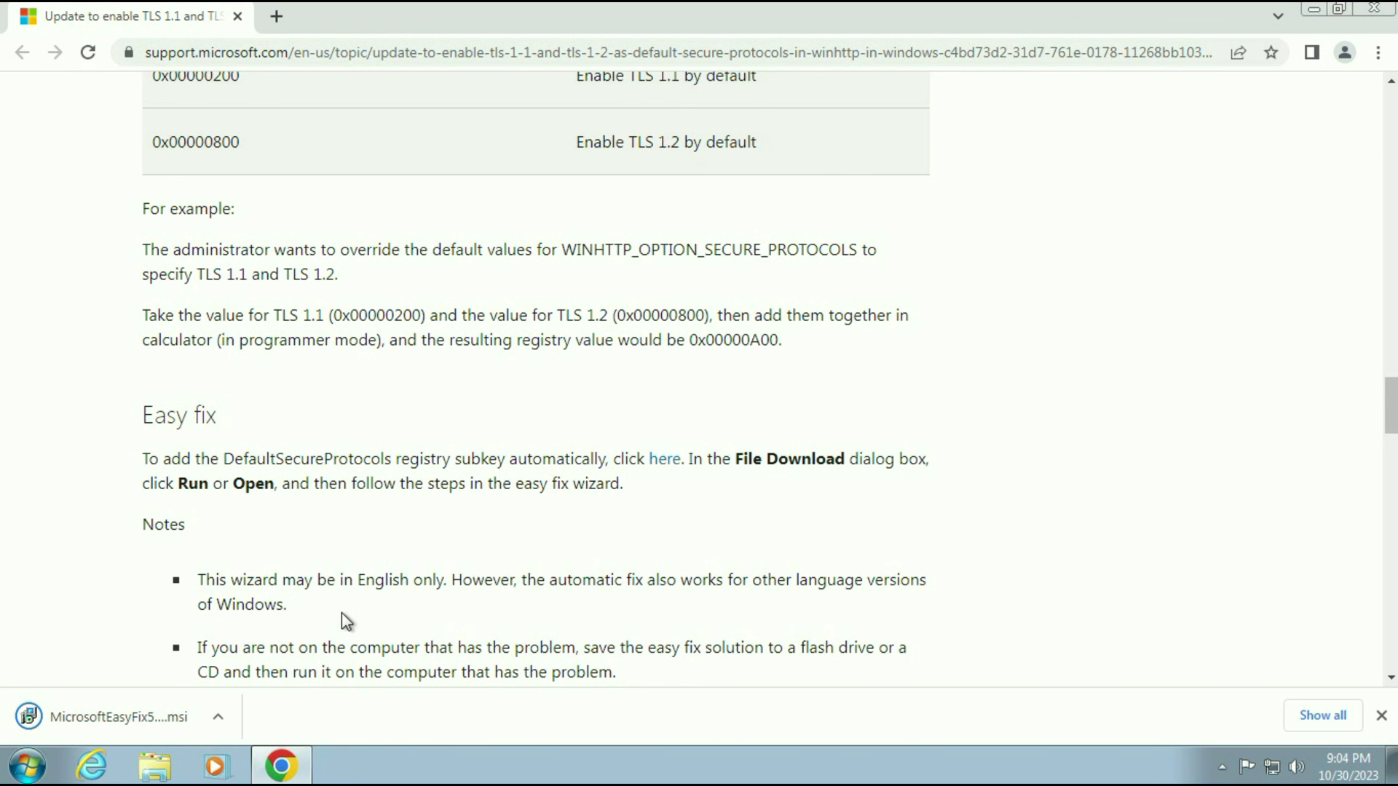
scroll(339, 608, "up", 10)
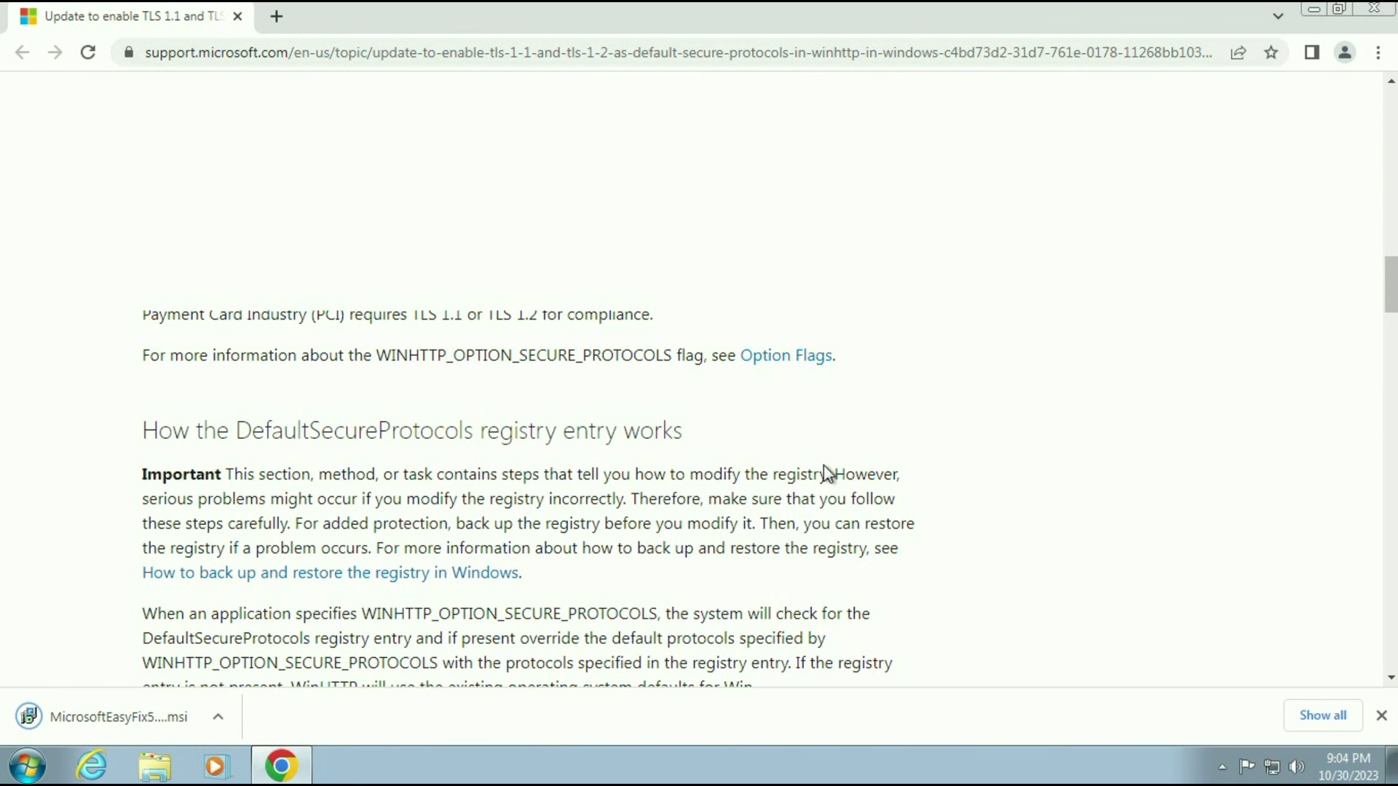
scroll(824, 466, "up", 15)
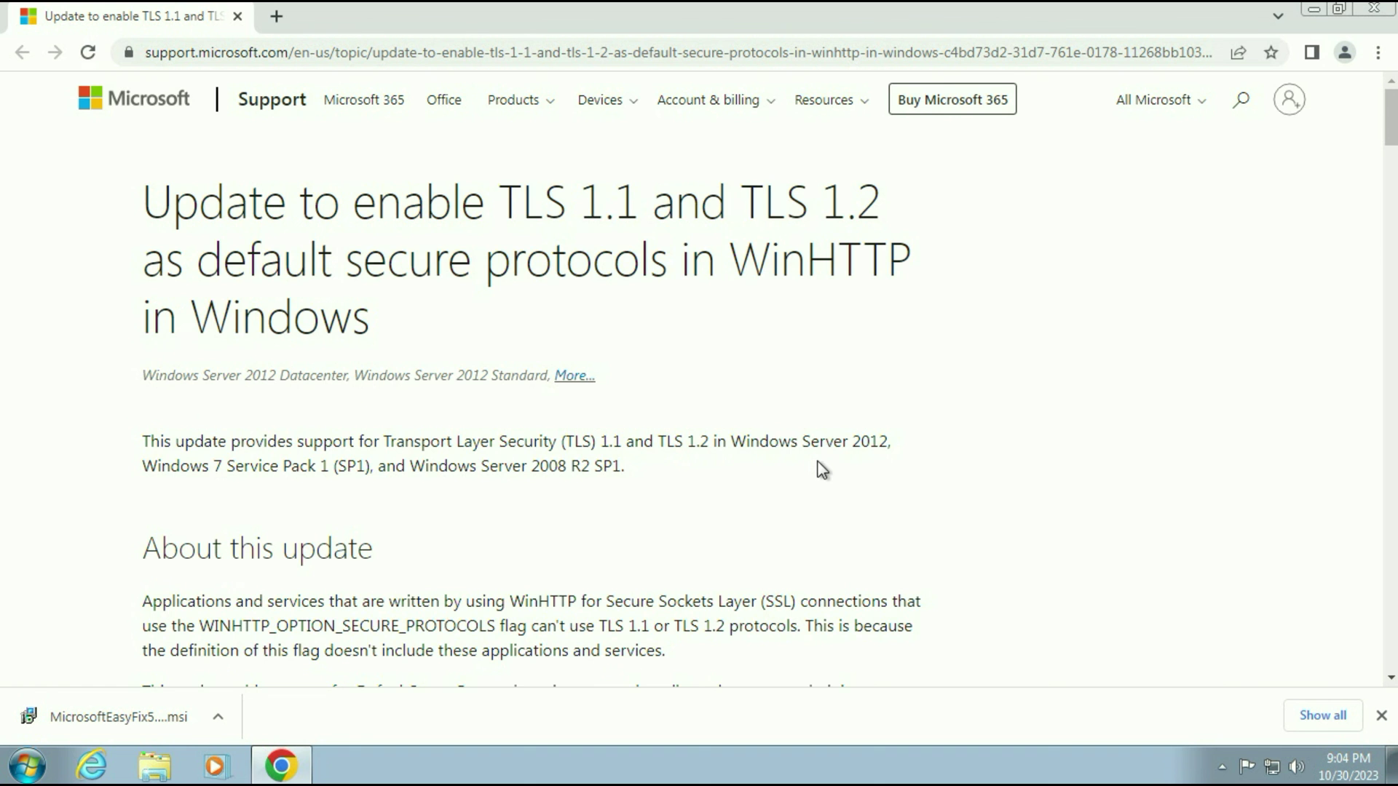
left_click_drag(521, 202, 850, 245)
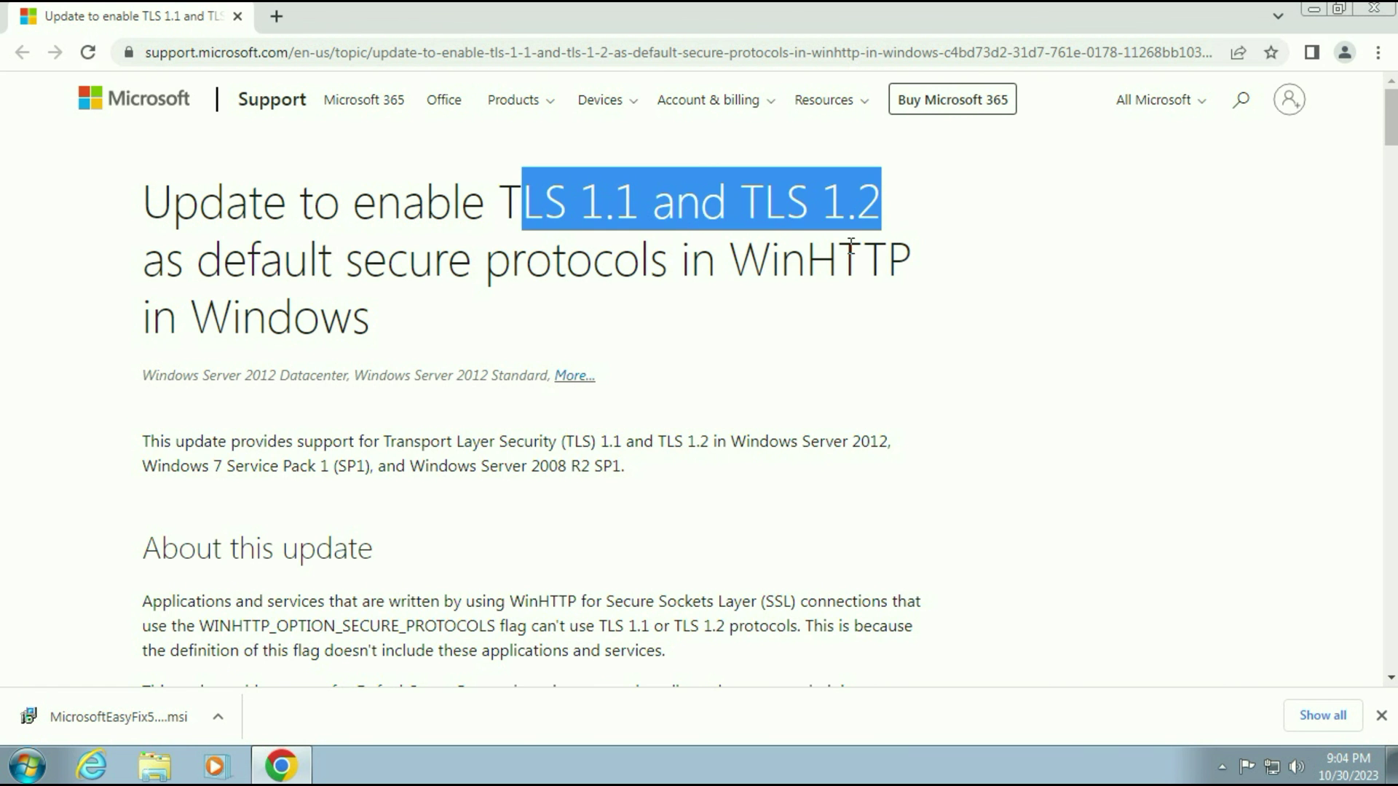
left_click(849, 245)
- Run Easy fix 51044, agree to its licence, apply it until All done, then close it
left_click(102, 717)
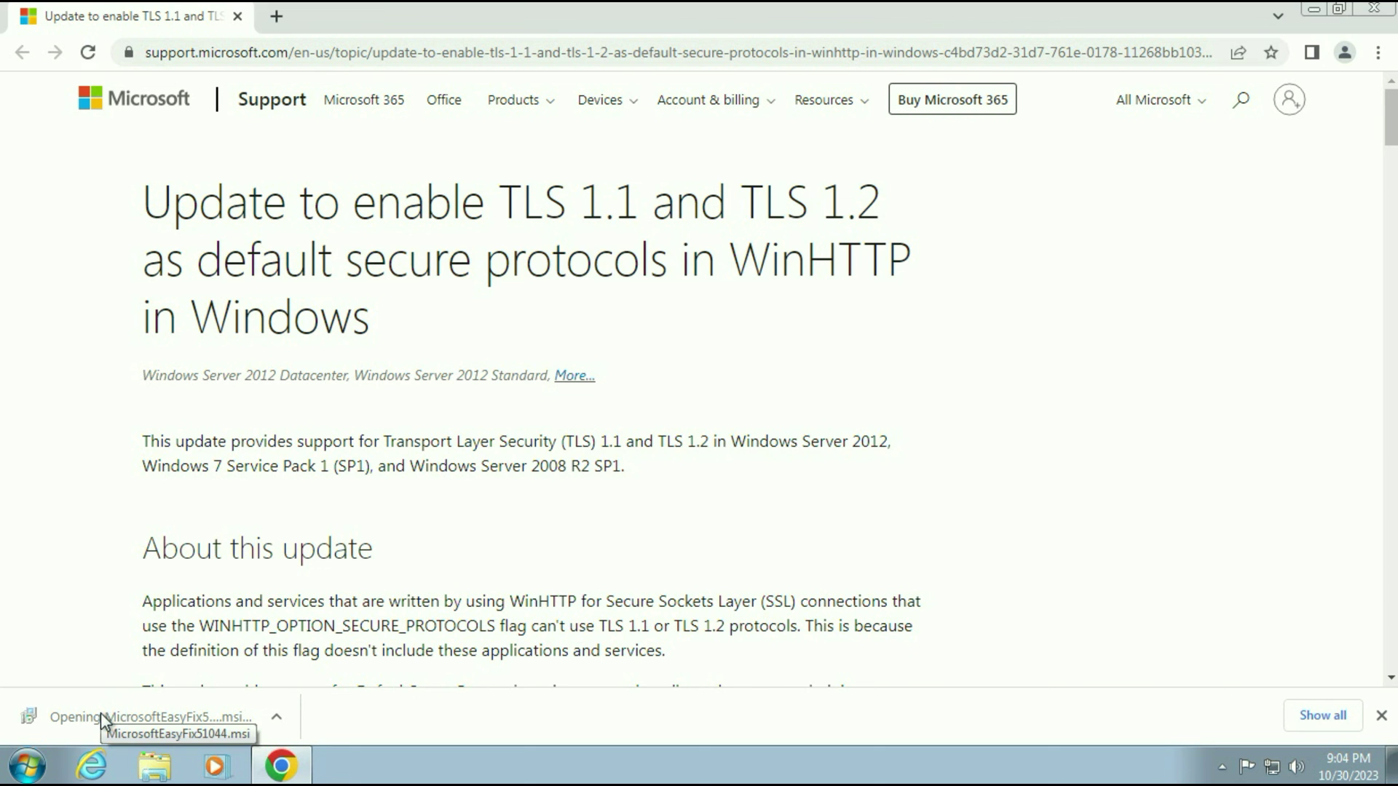
left_click(769, 398)
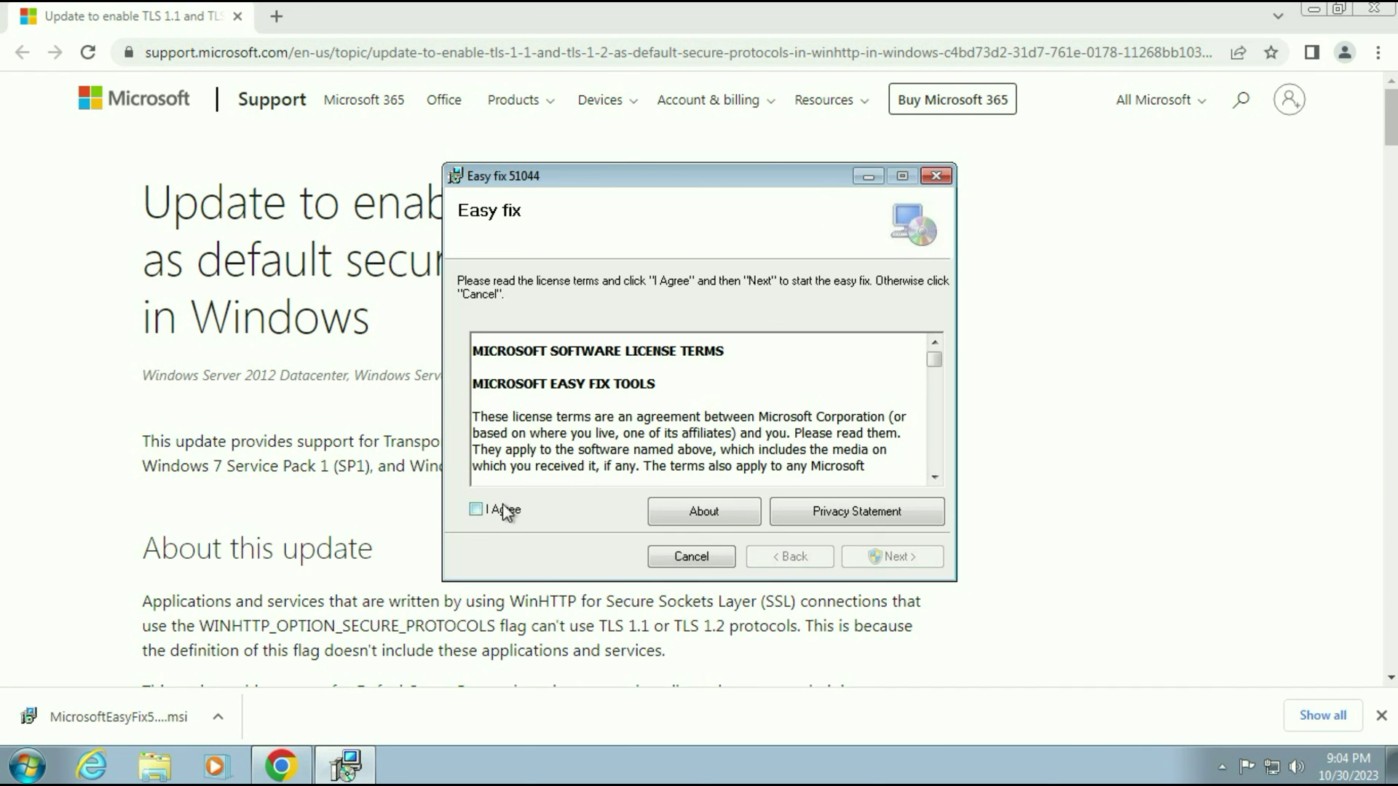
left_click(507, 512)
left_click(887, 555)
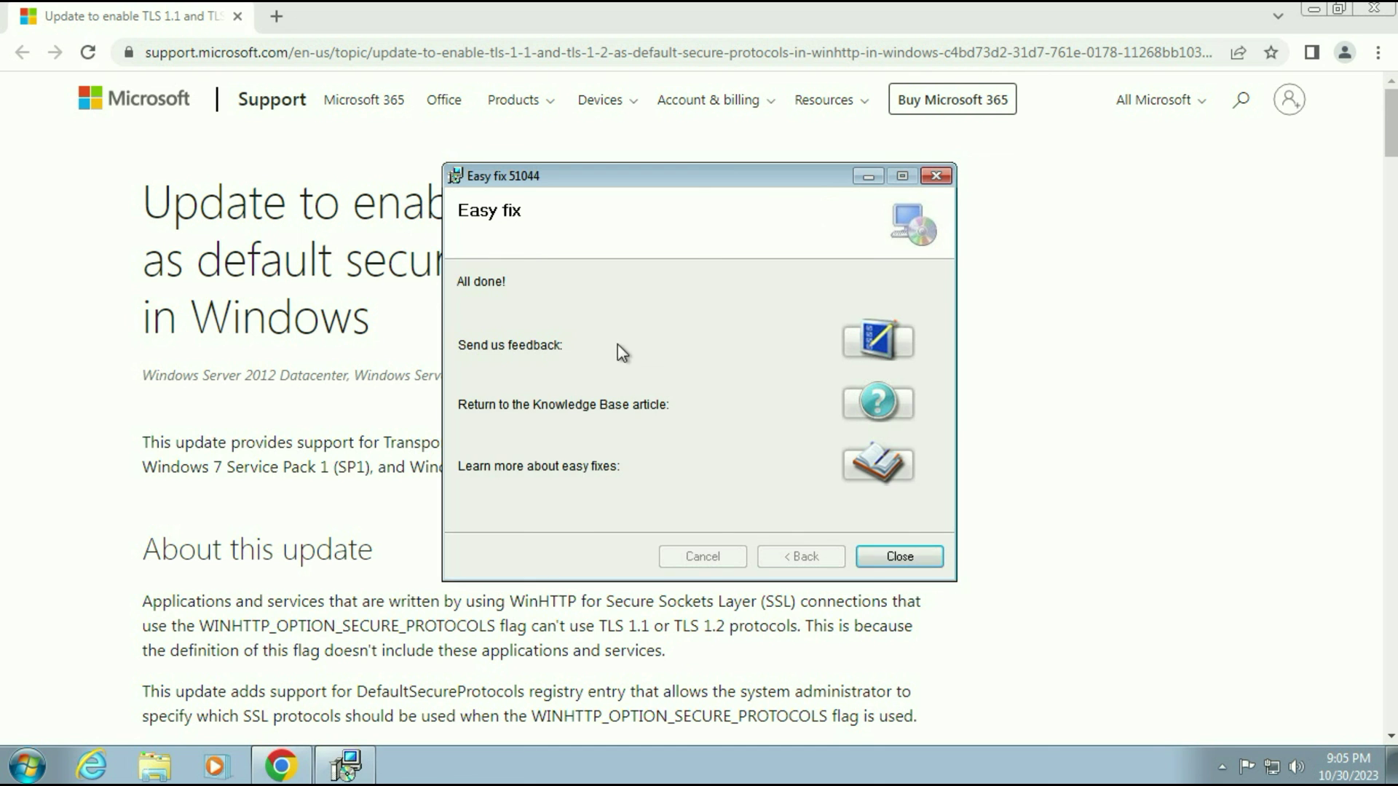
left_click(900, 556)
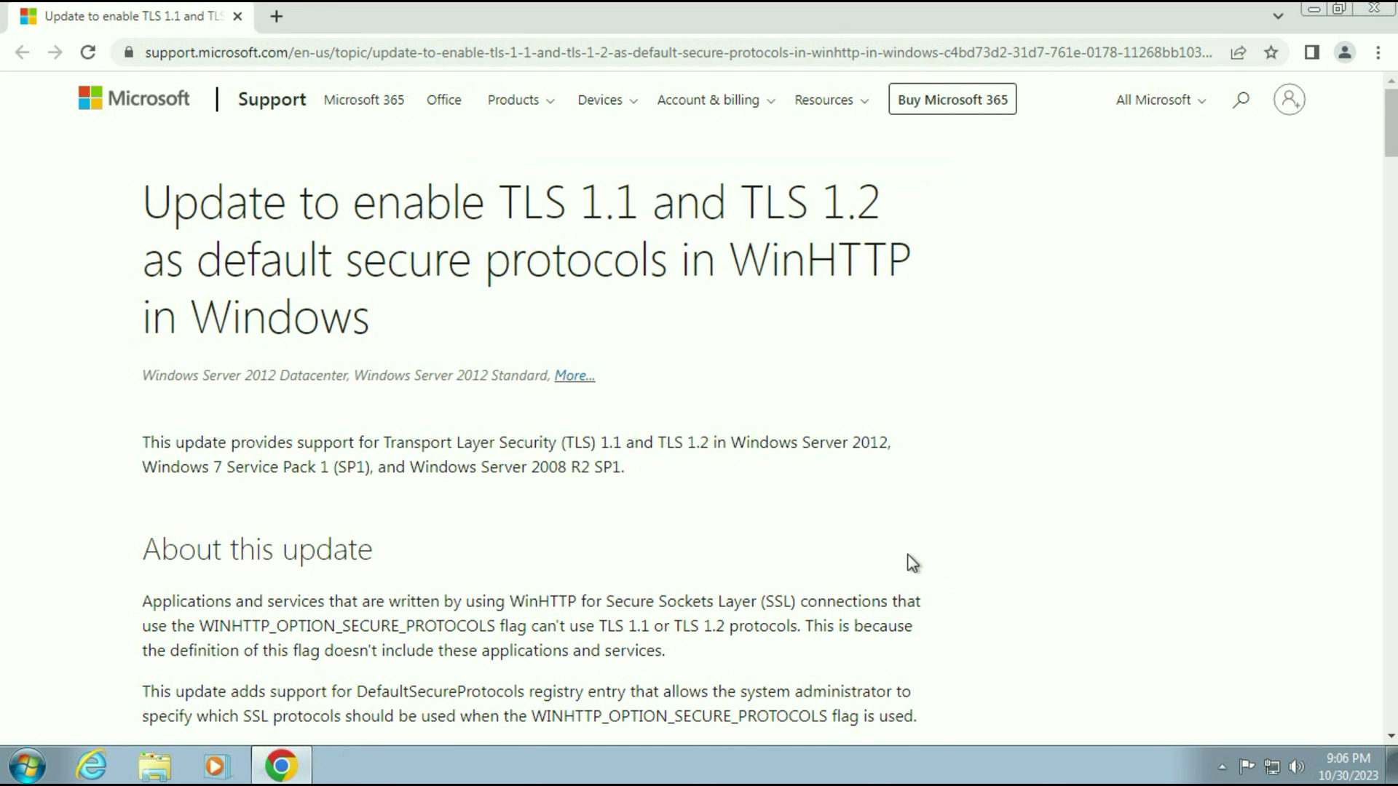
left_click(1314, 12)
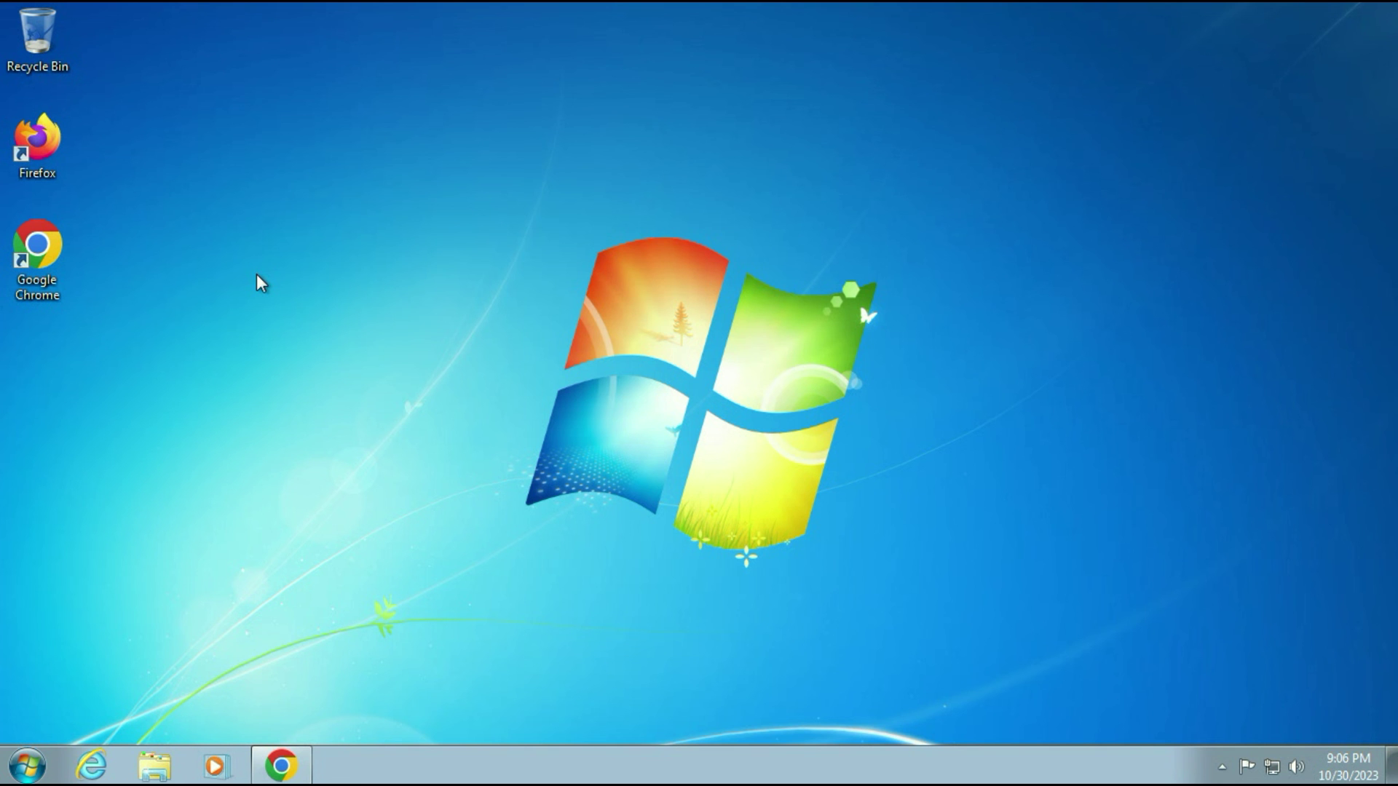
- In Windows Explorer, browse to the Desktop folder under C:\Users and the user's profile
left_click(154, 766)
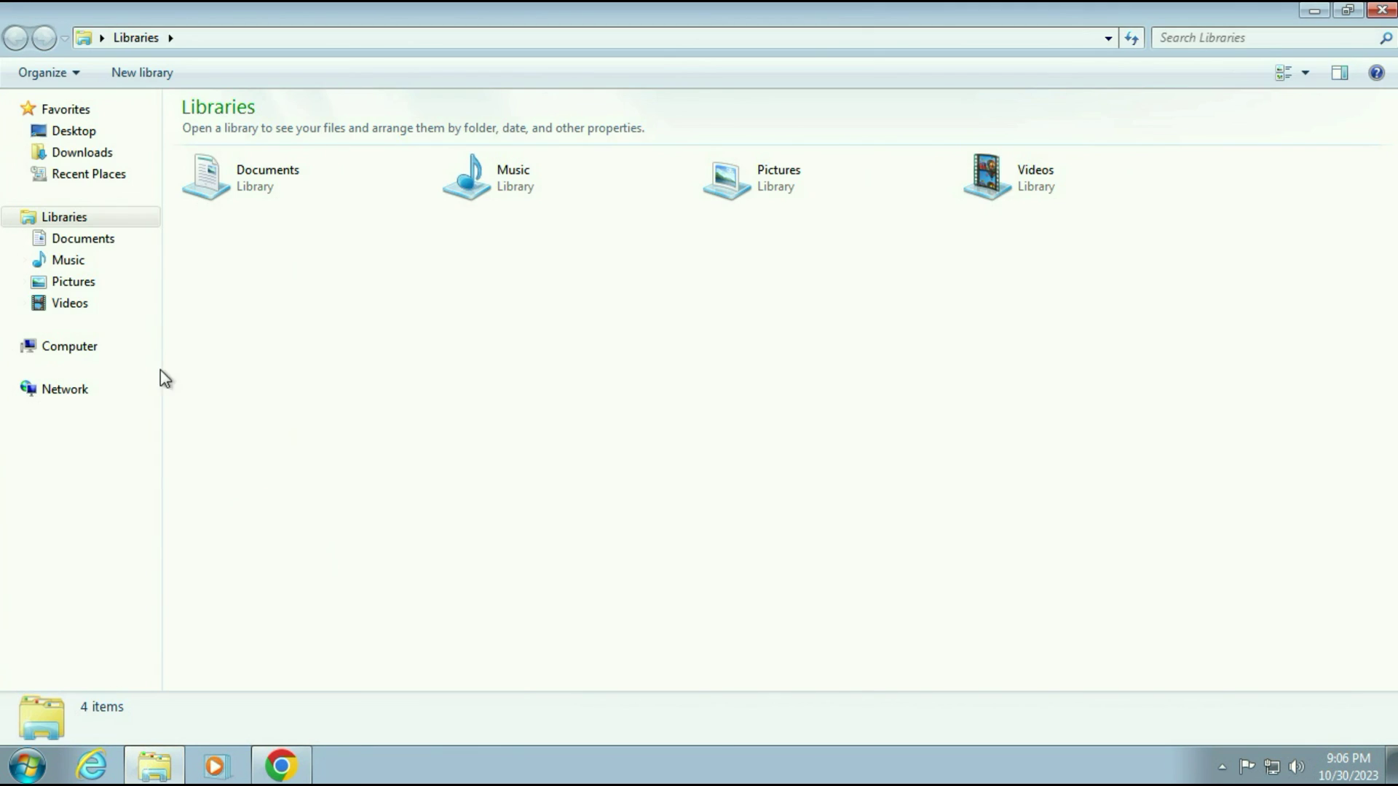
left_click(69, 347)
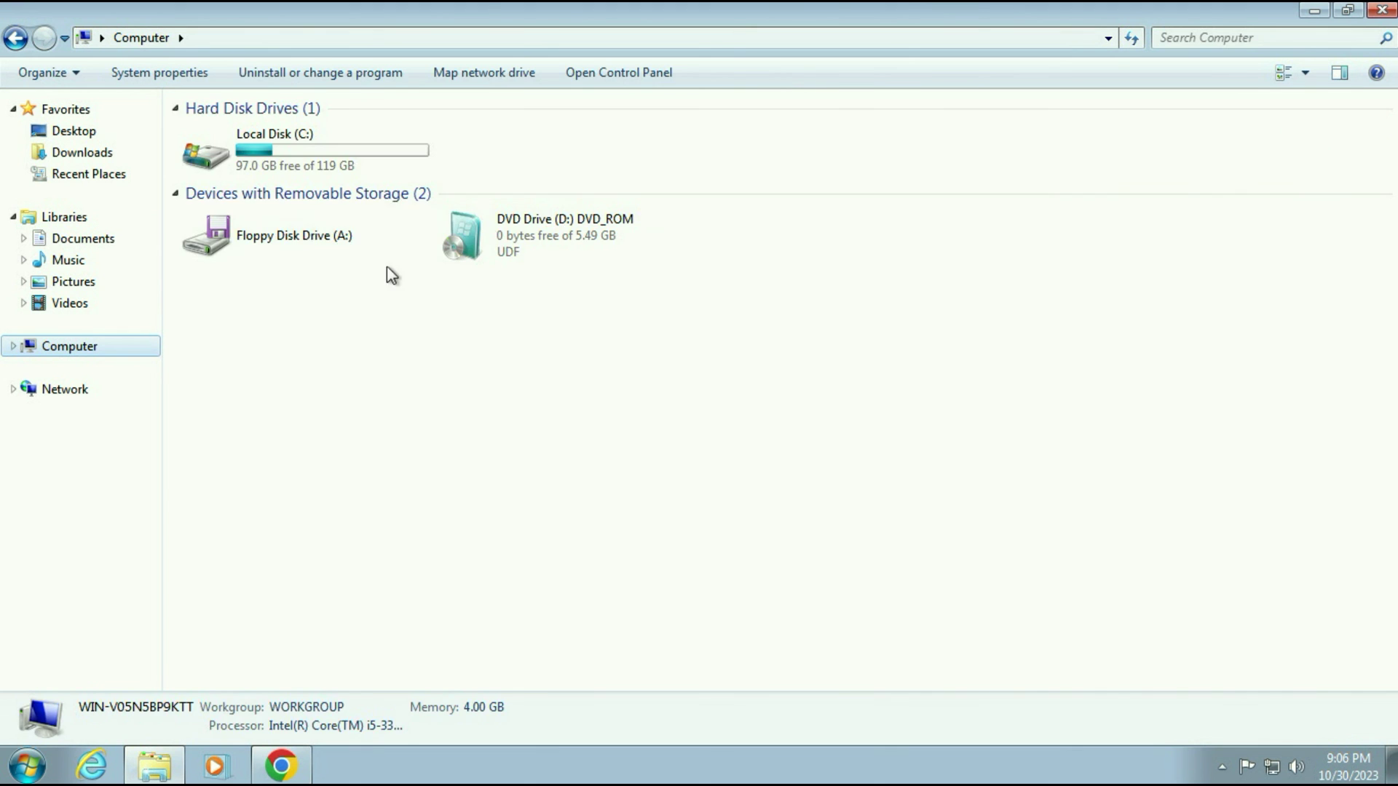
double_click(306, 149)
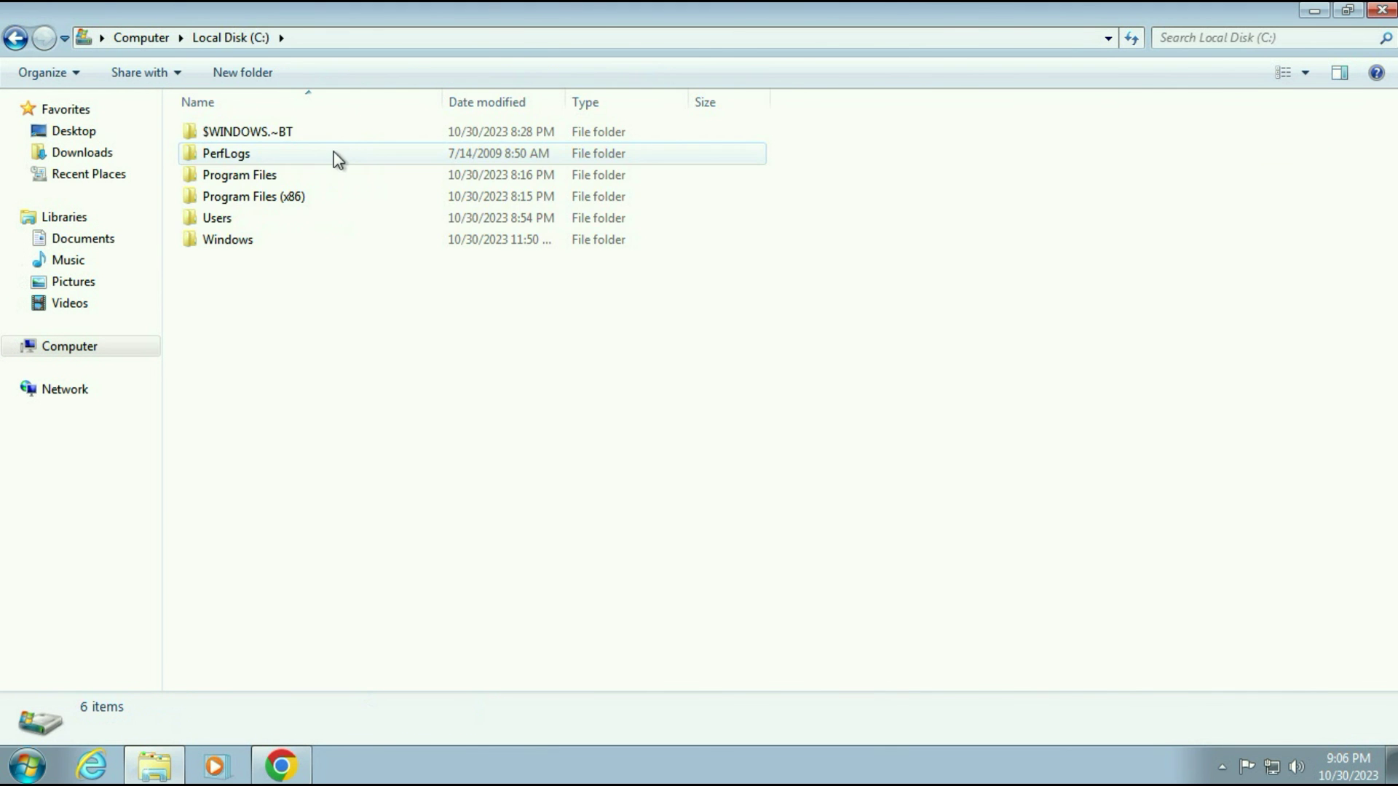
double_click(233, 217)
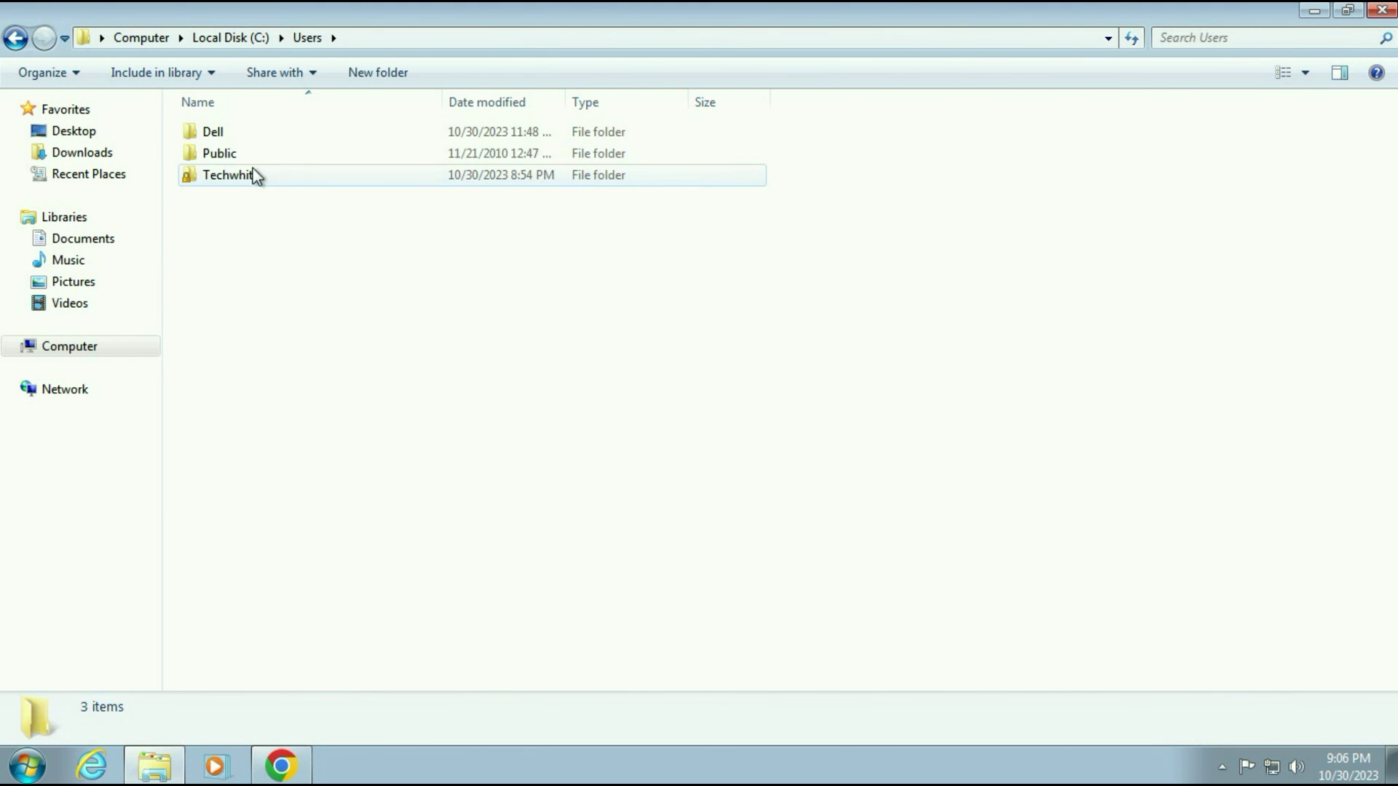
double_click(241, 139)
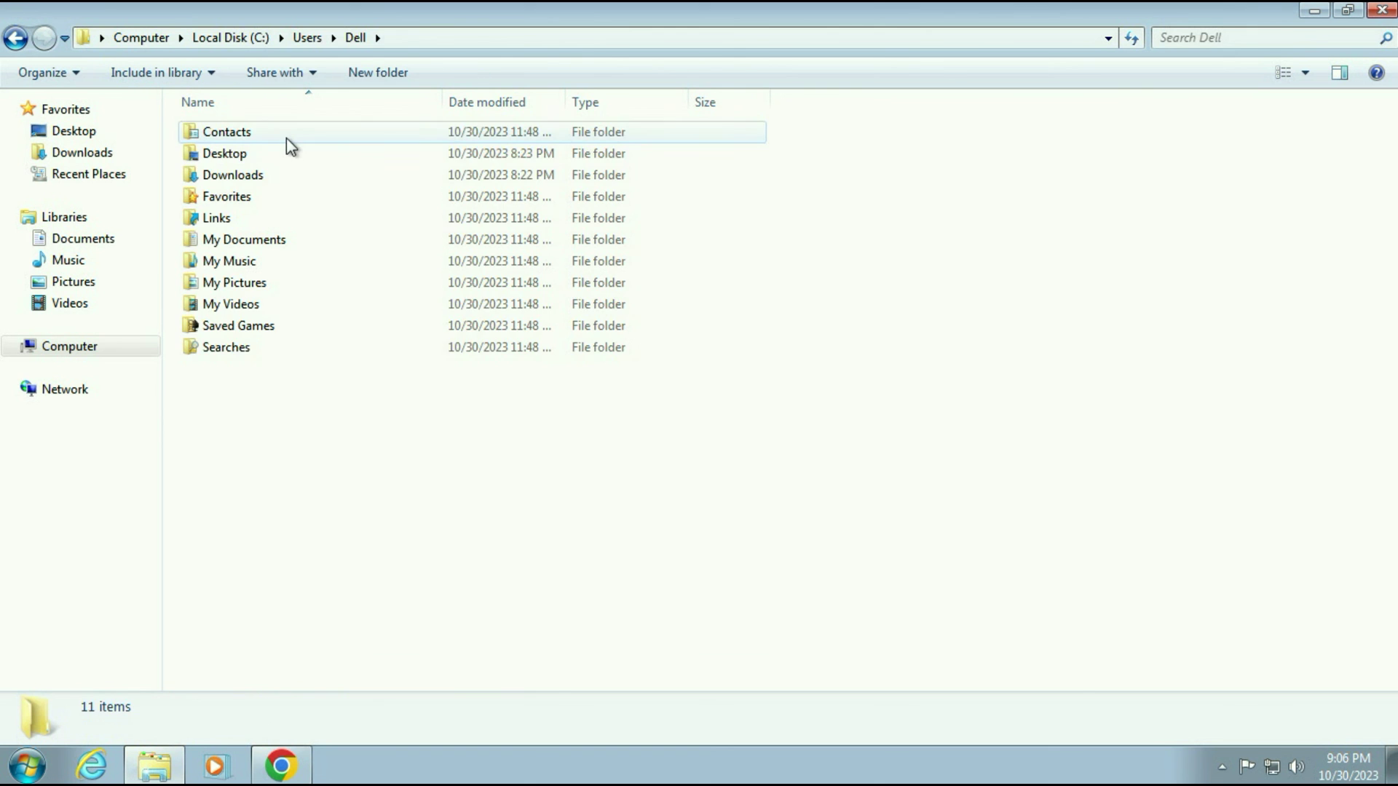
double_click(261, 162)
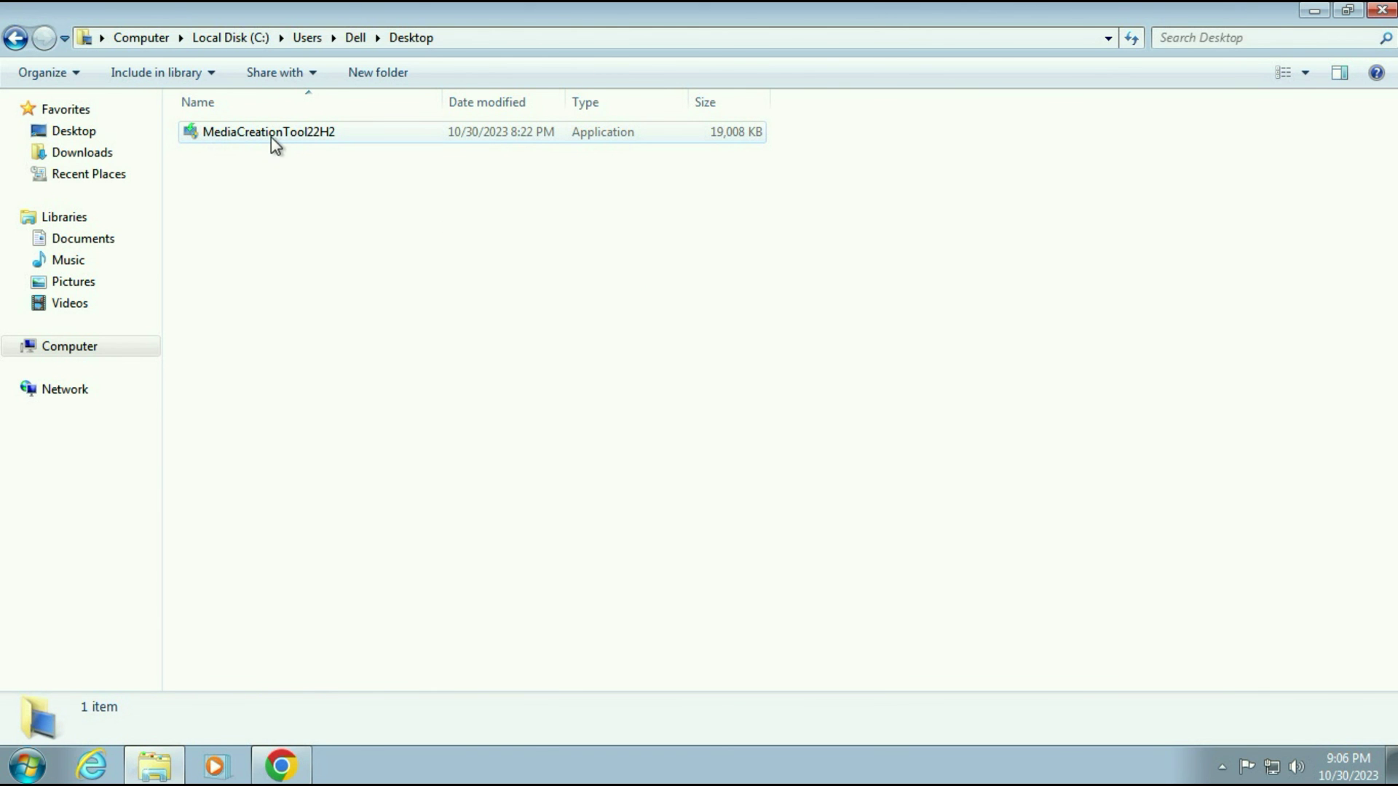
- Run MediaCreationTool22H2 as administrator and approve the elevation prompt
right_click(278, 132)
left_click(329, 168)
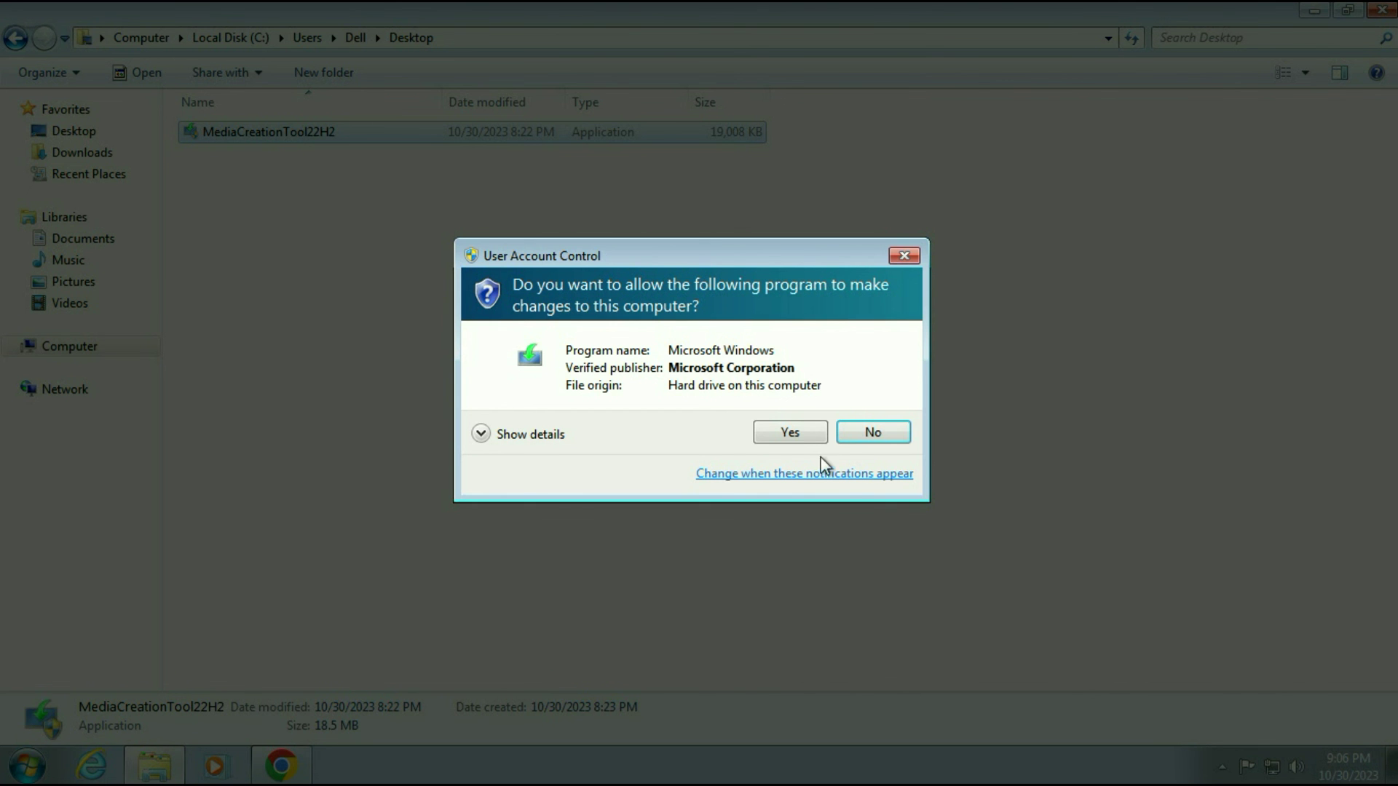
left_click(798, 437)
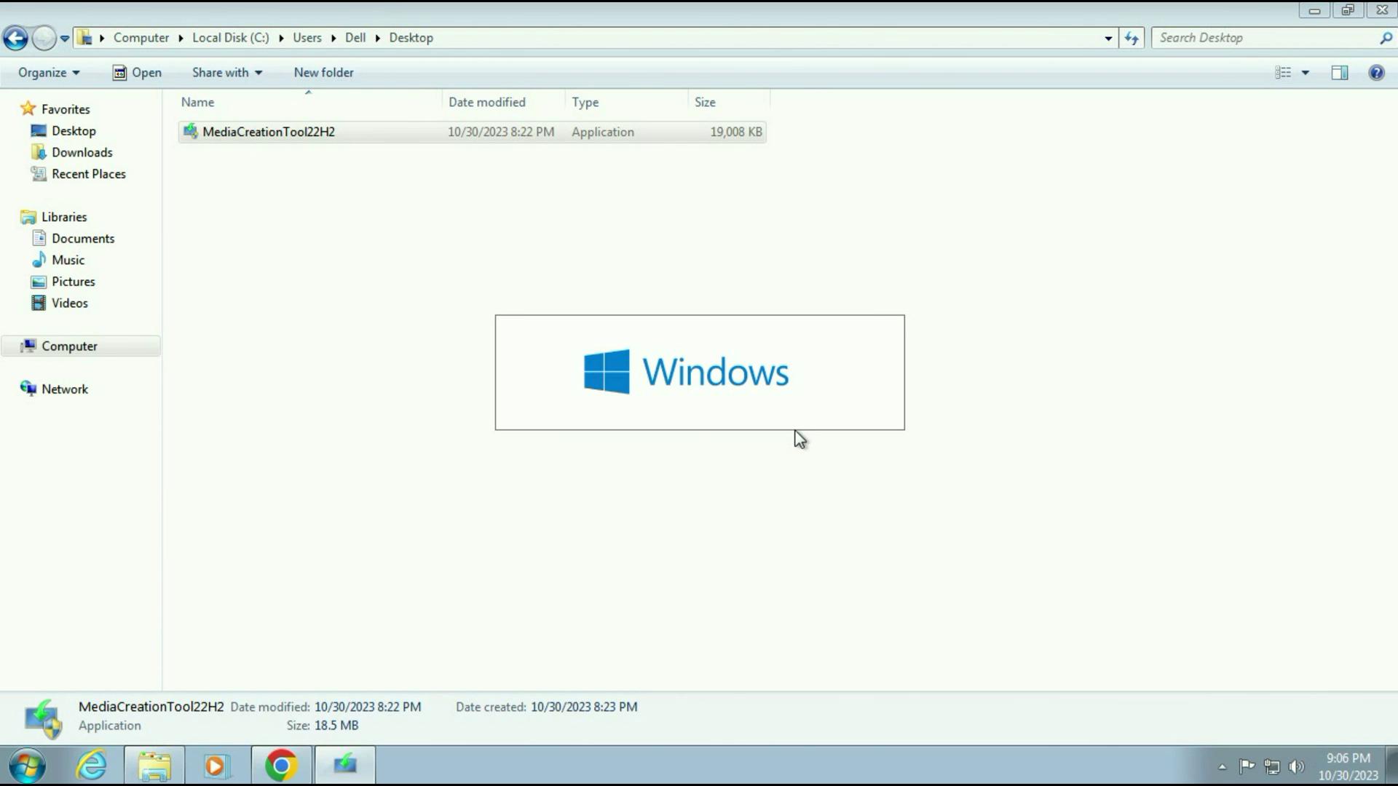